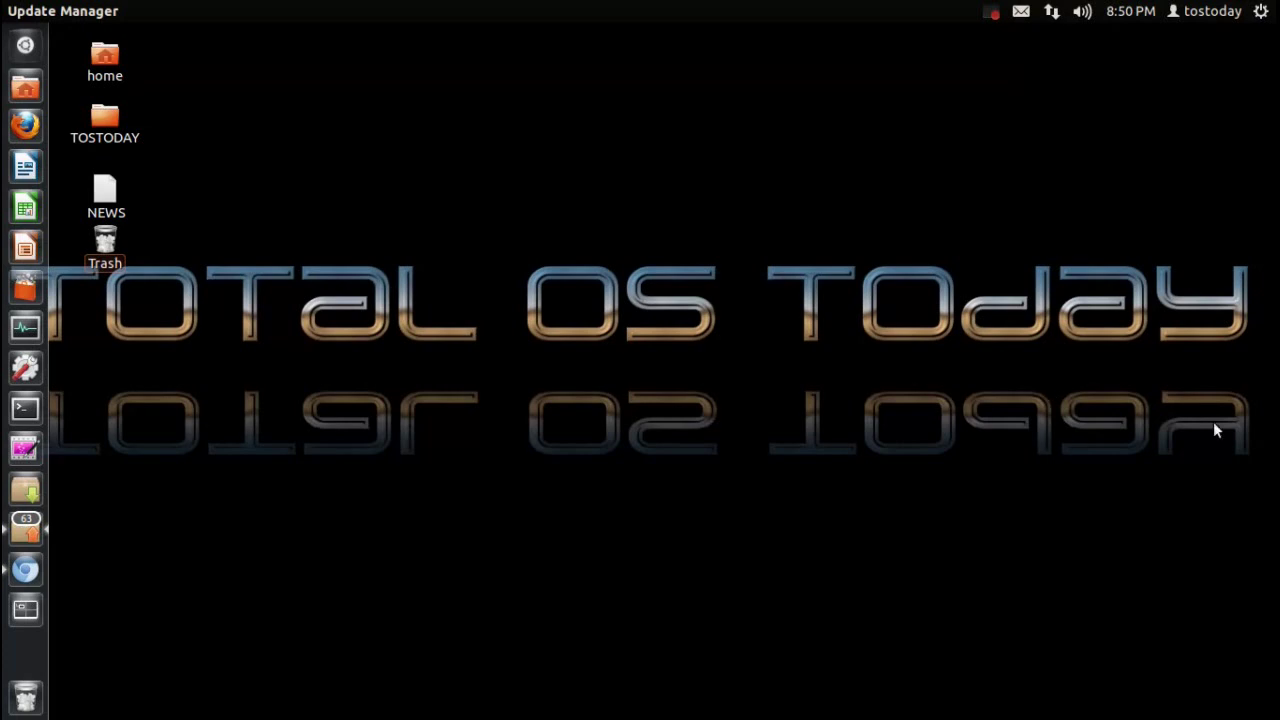
Bring up Chromium on the Ubuntu One home page and scroll through its storage and music overview
left_click(39, 569)
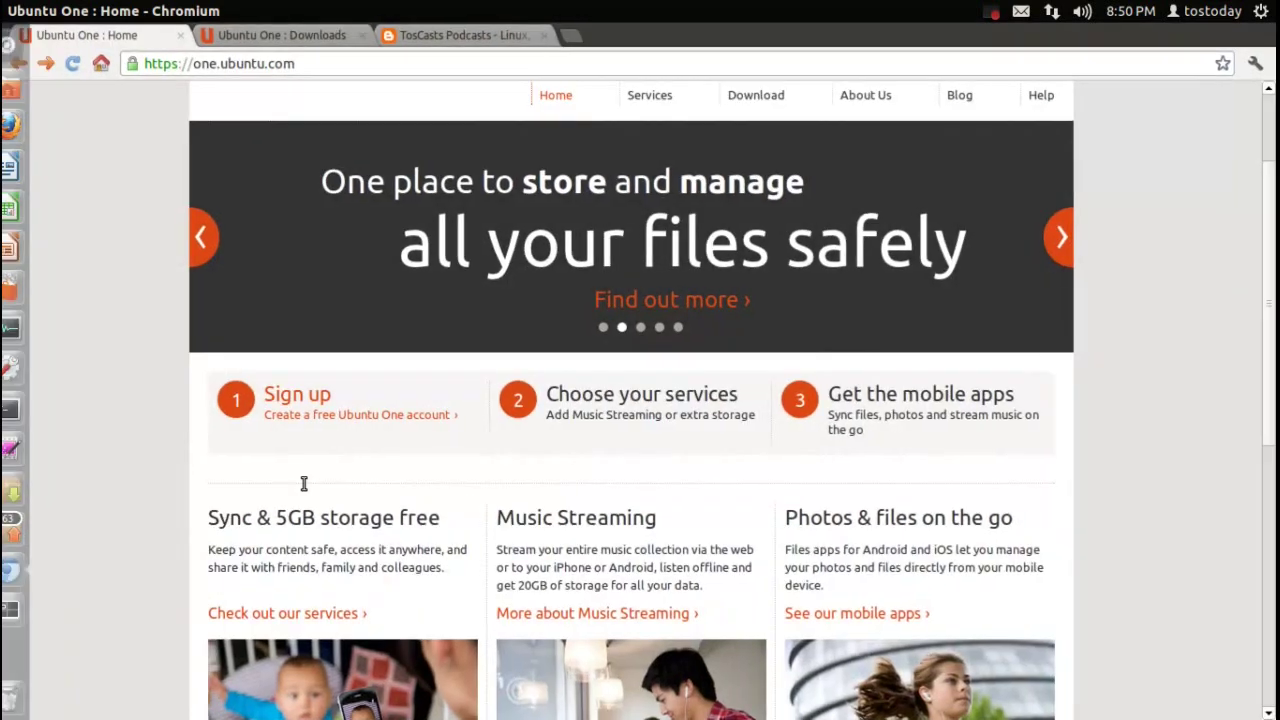
left_click(487, 64)
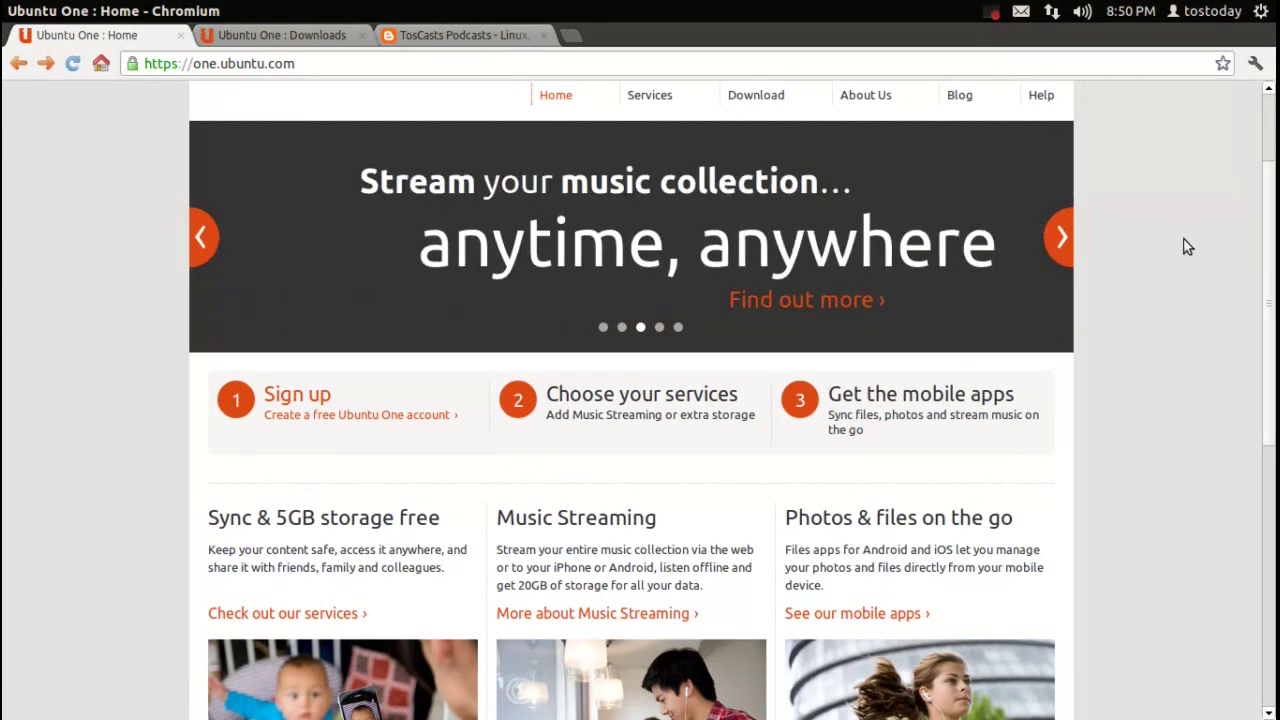
scroll(1186, 246, "down", 3)
scroll(1186, 246, "down", 3)
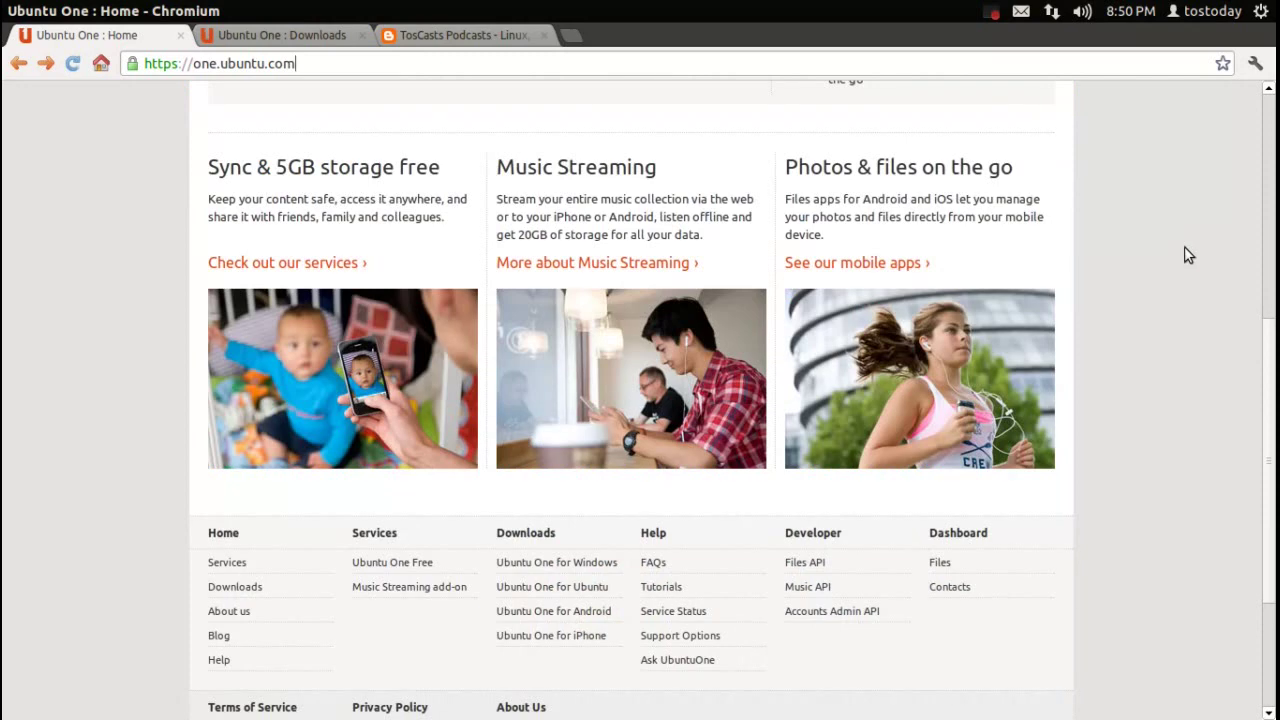
scroll(1186, 246, "down", 3)
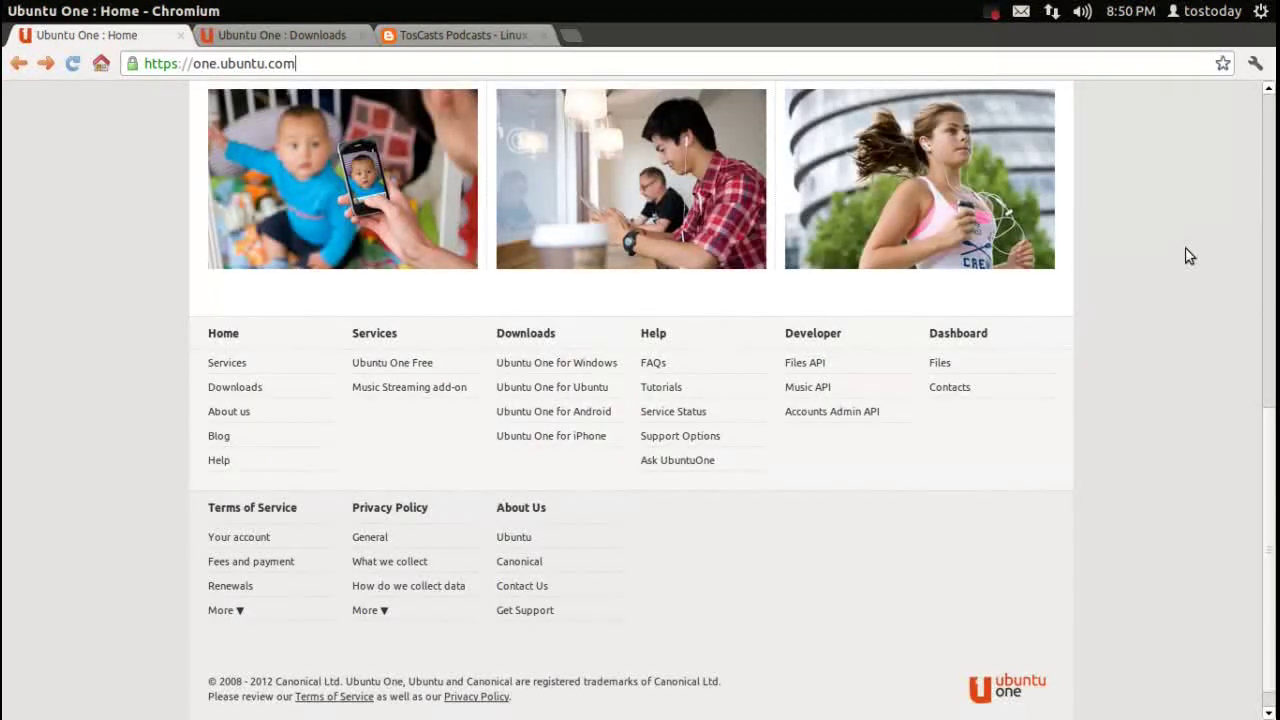
scroll(1185, 248, "up", 10)
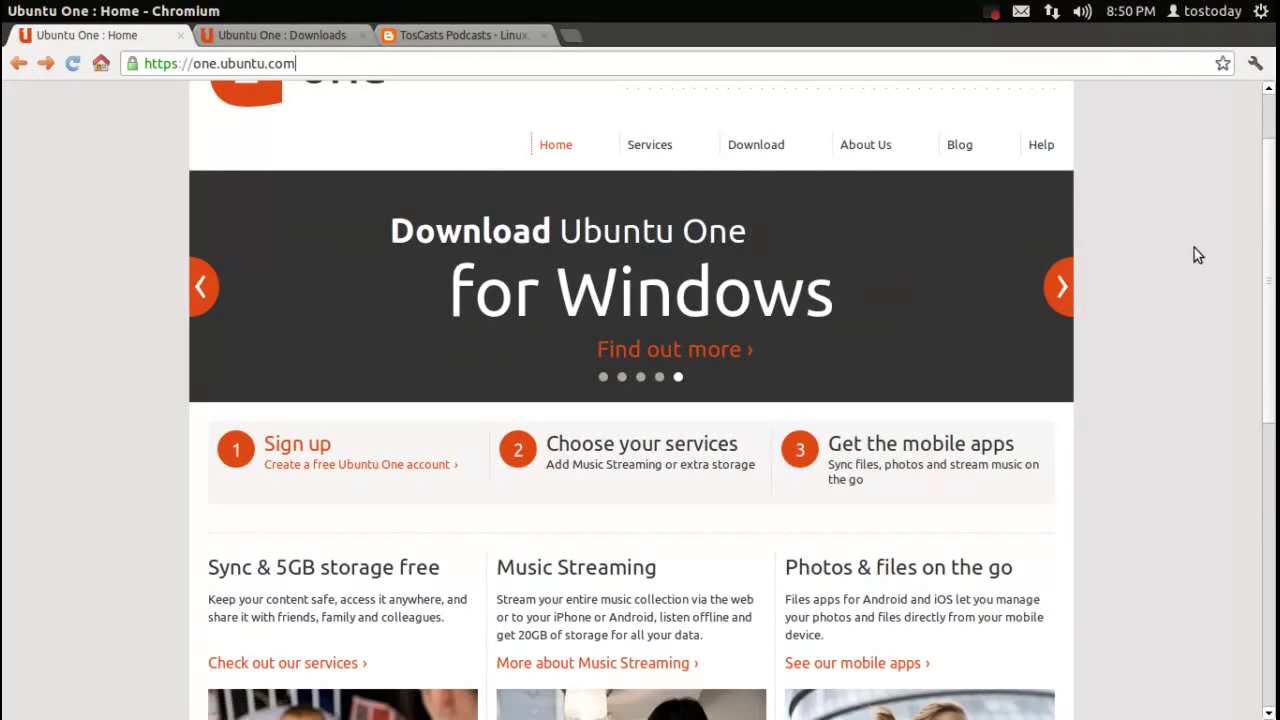
Scroll down to the page footer and open the Ubuntu One Help FAQs page
scroll(1192, 289, "down", 3)
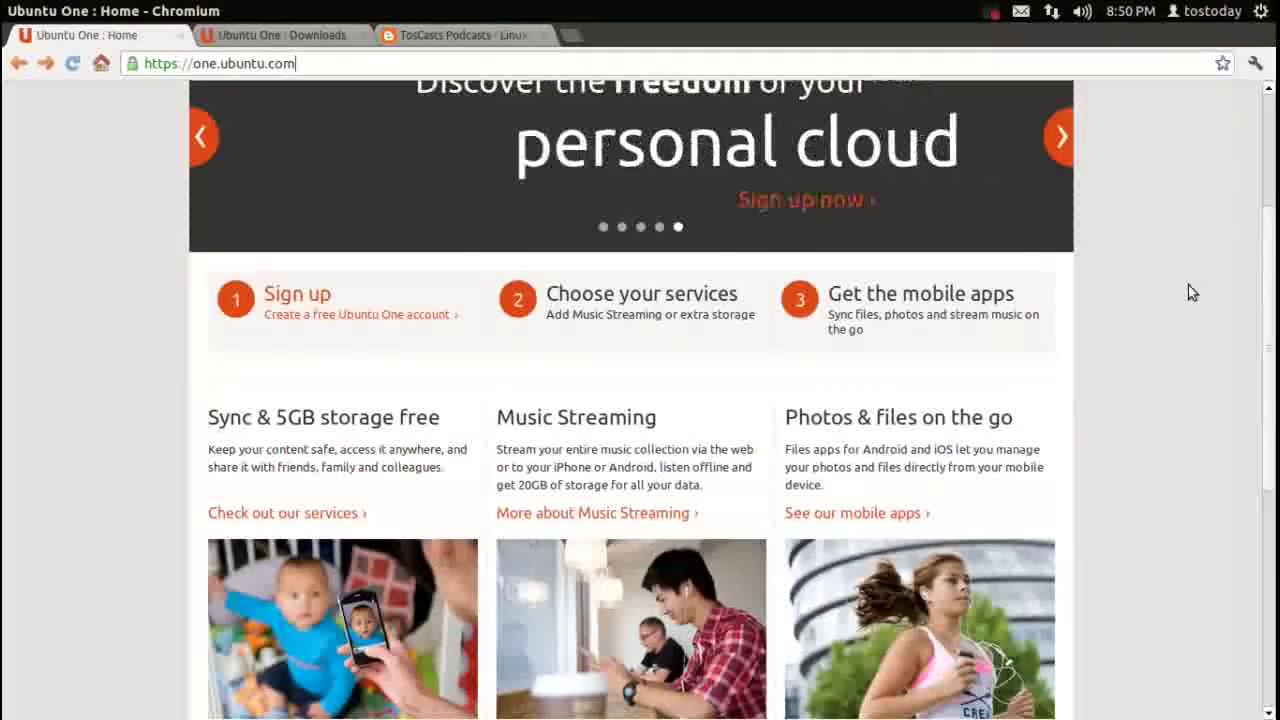
scroll(1190, 290, "up", 5)
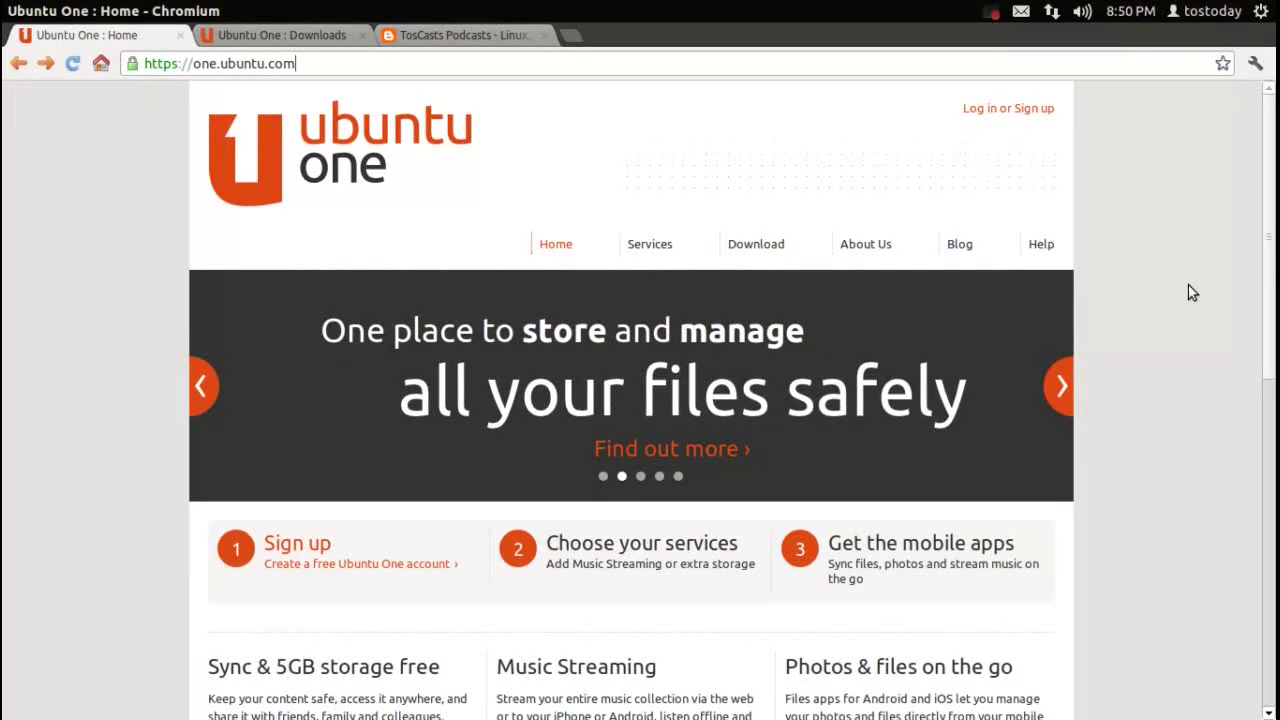
scroll(1188, 290, "down", 5)
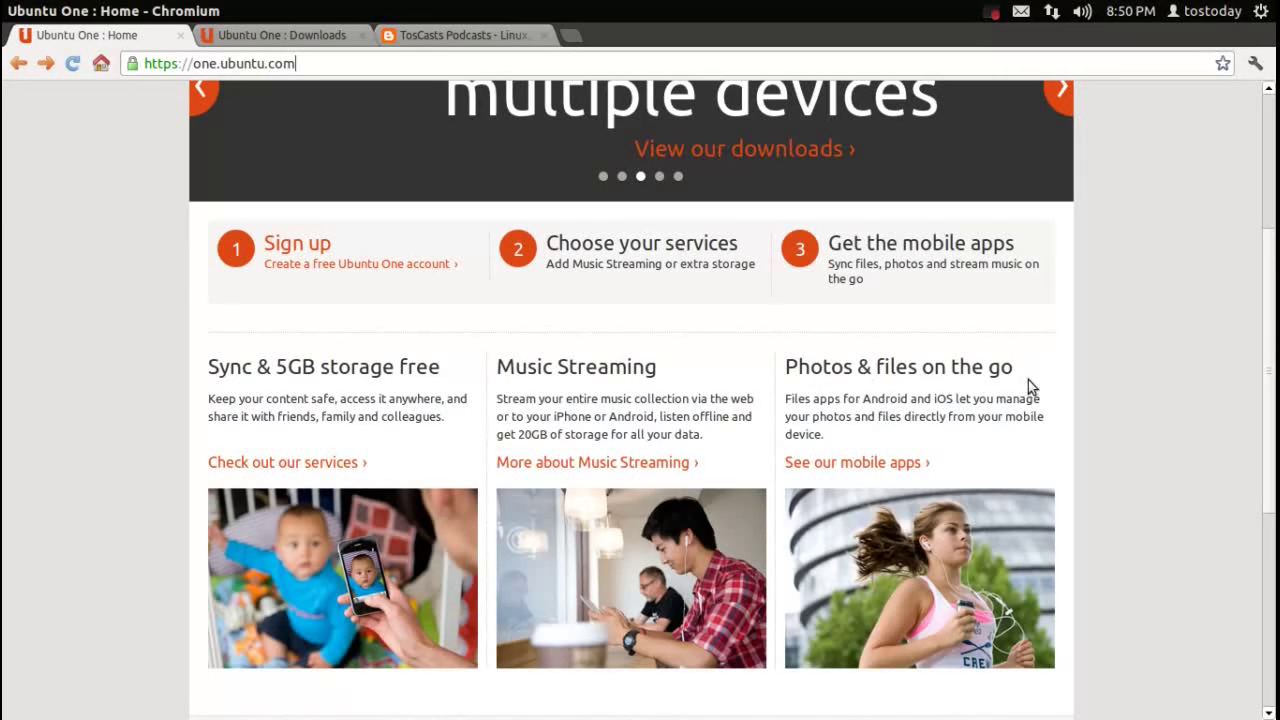
scroll(1106, 378, "down", 5)
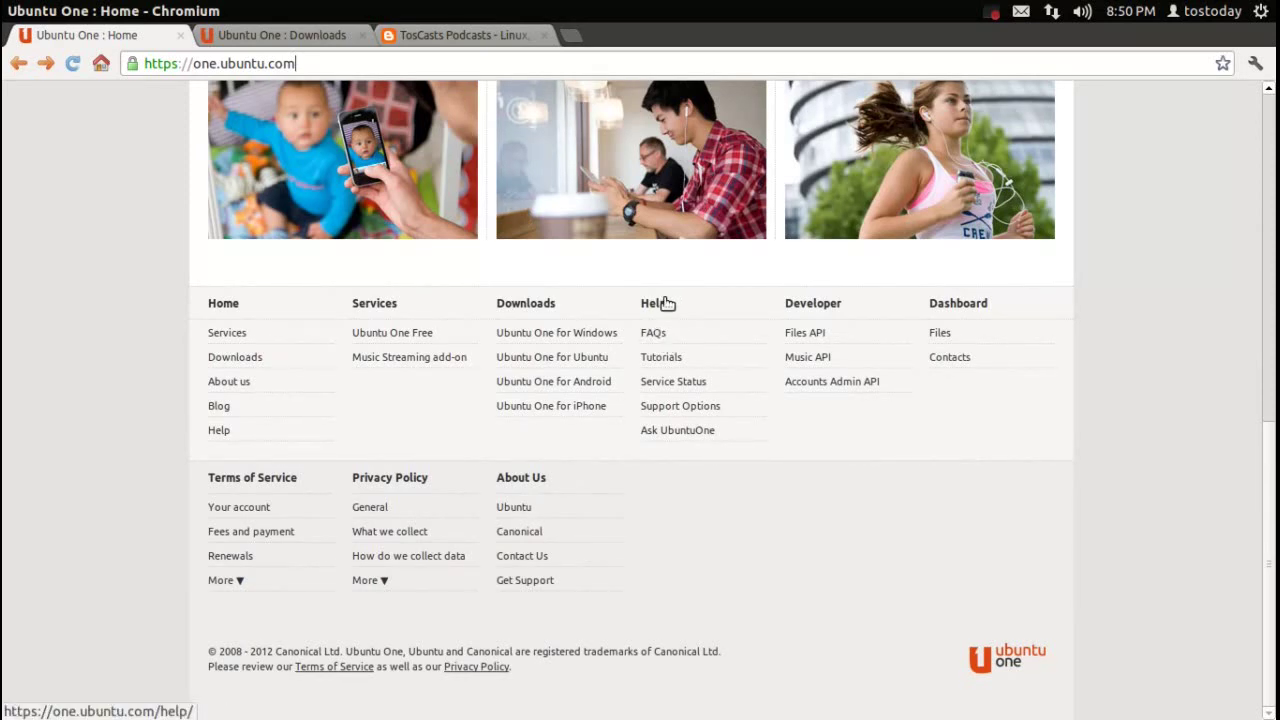
left_click(660, 335)
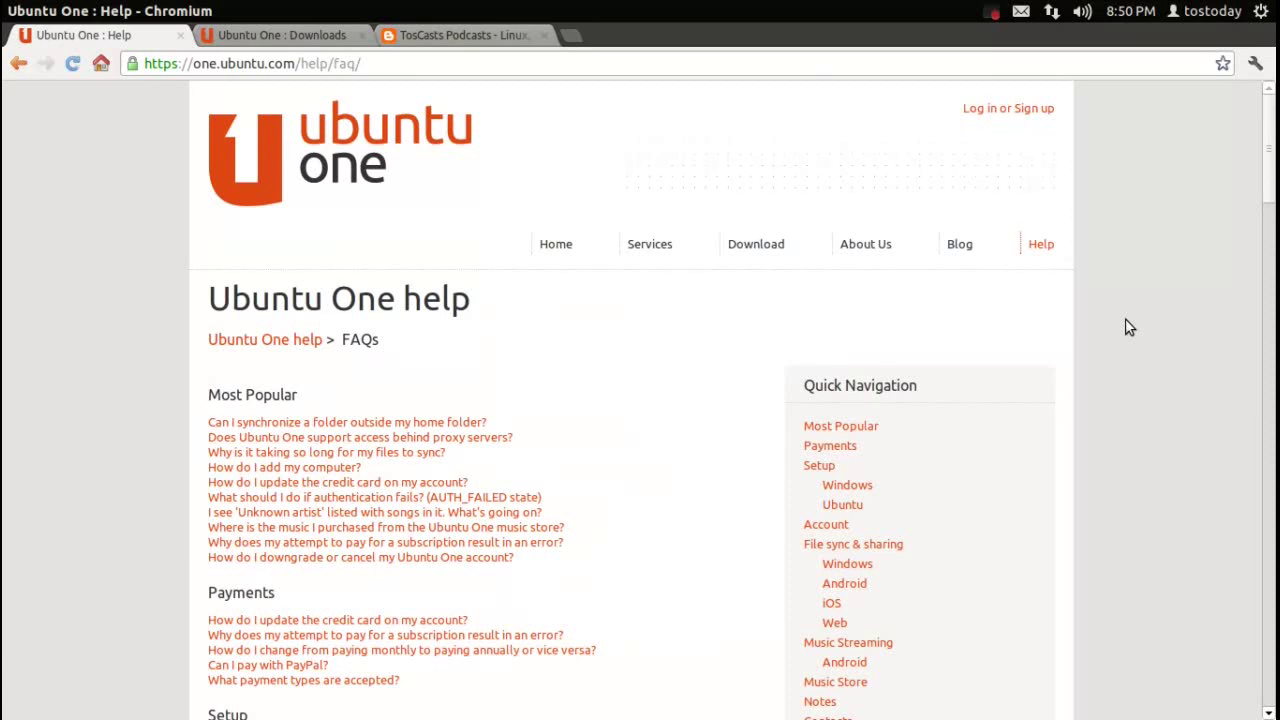
scroll(457, 358, "down", 12)
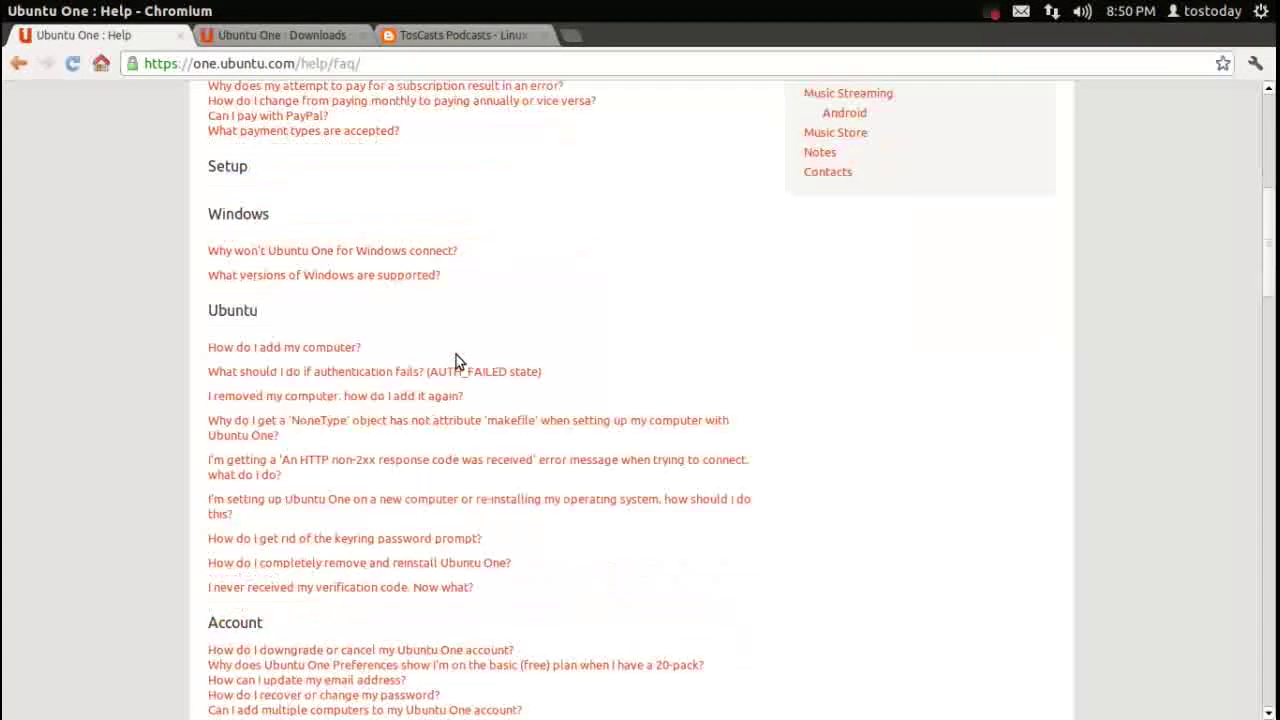
scroll(458, 357, "down", 10)
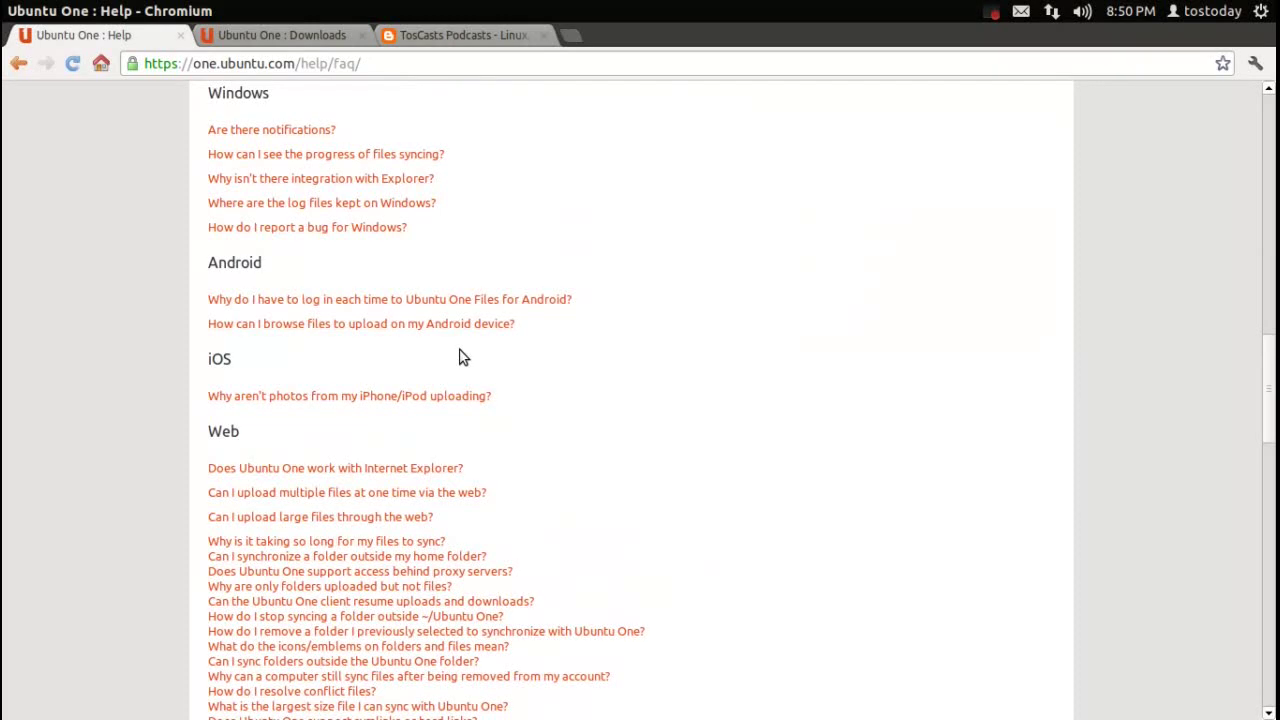
scroll(463, 357, "up", 10)
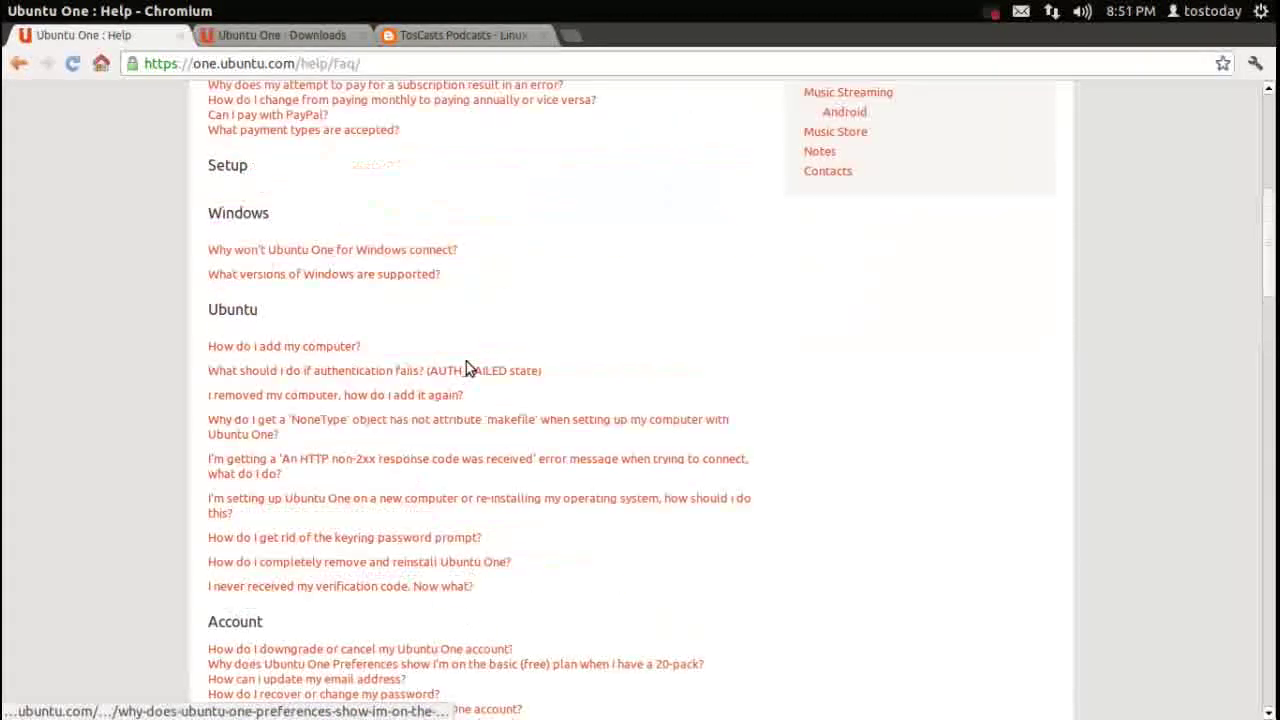
scroll(466, 369, "up", 6)
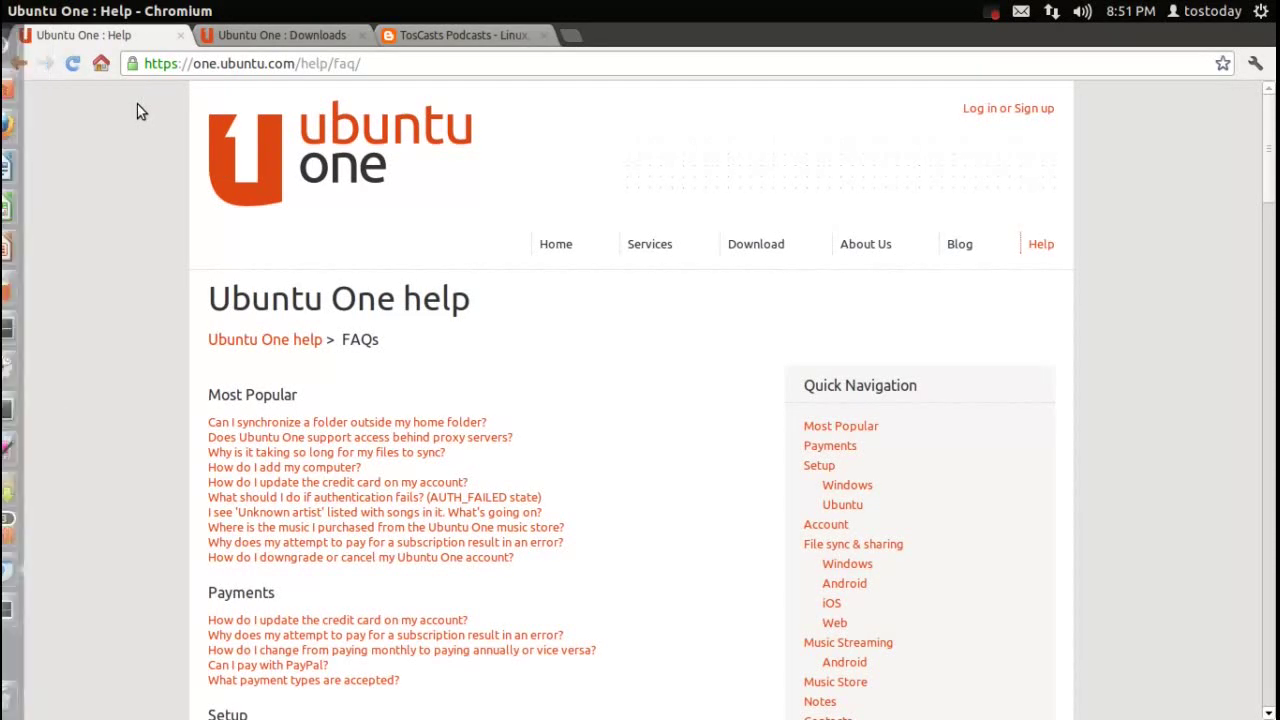
left_click(19, 66)
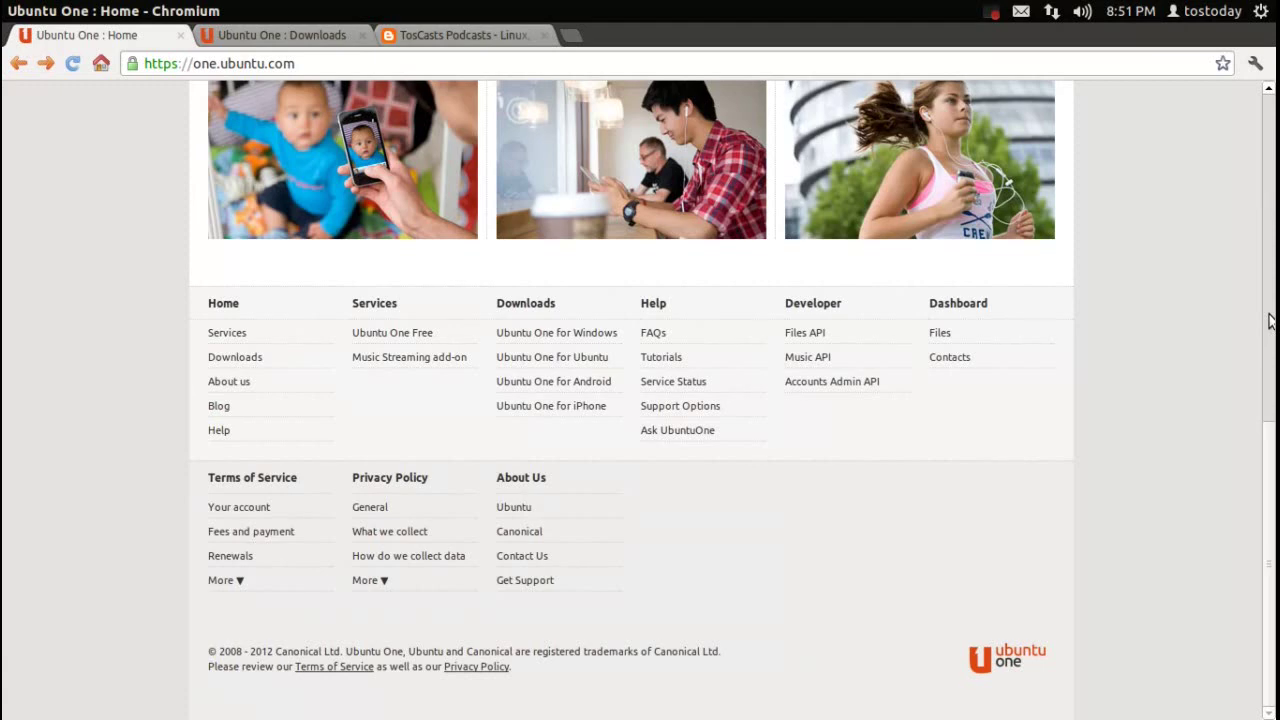
scroll(1191, 340, "up", 10)
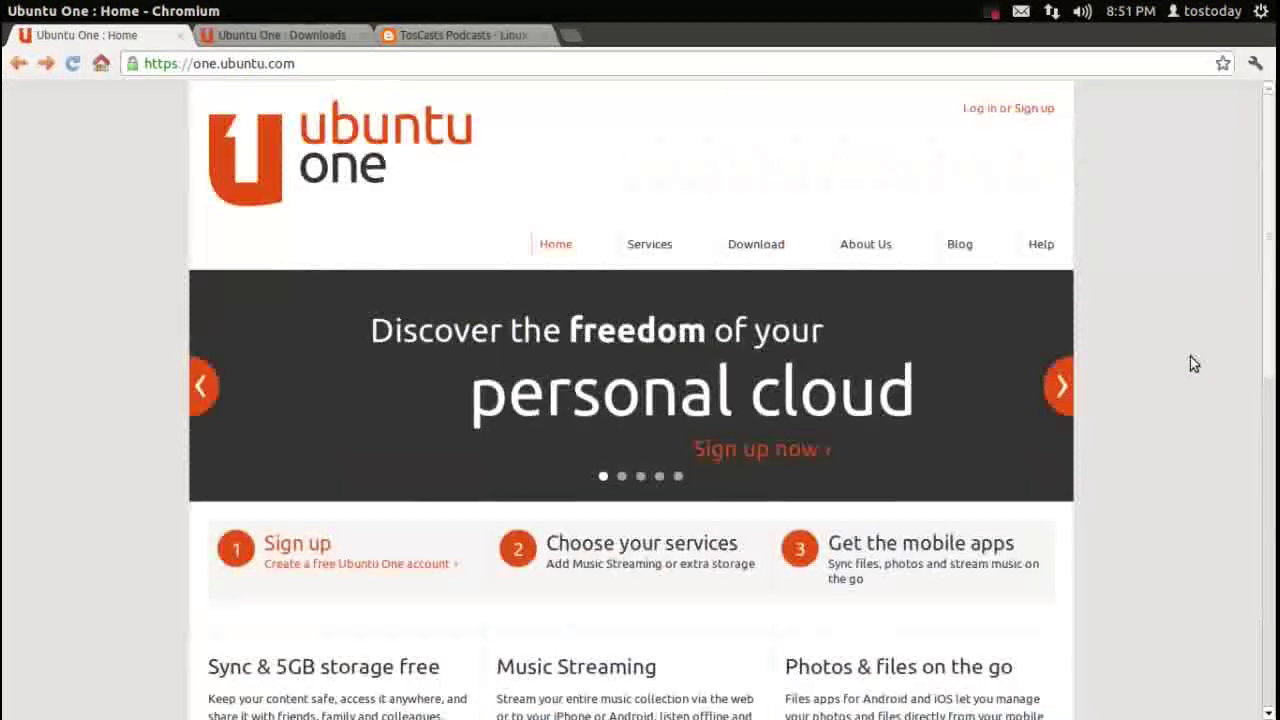
left_click(294, 36)
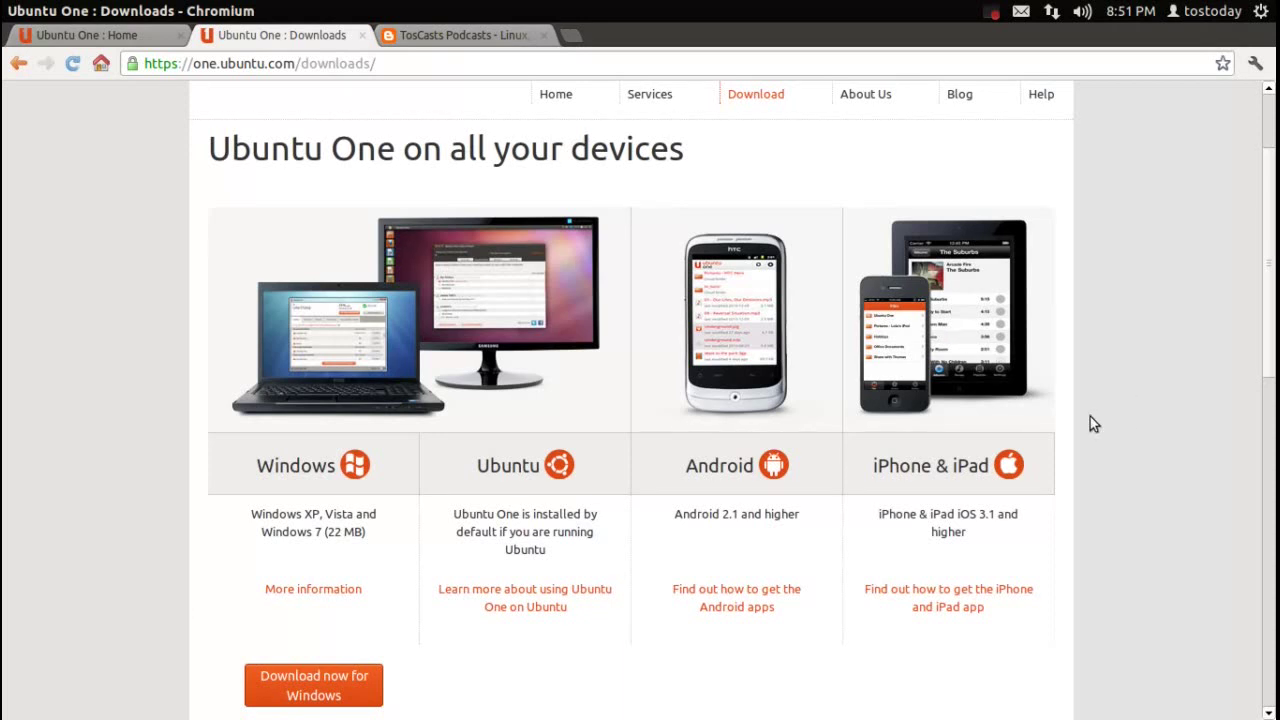
Scroll through the Ubuntu One Downloads page's Windows, Ubuntu, Android and iPhone & iPad clients
scroll(1095, 430, "down", 1)
scroll(1100, 440, "down", 1)
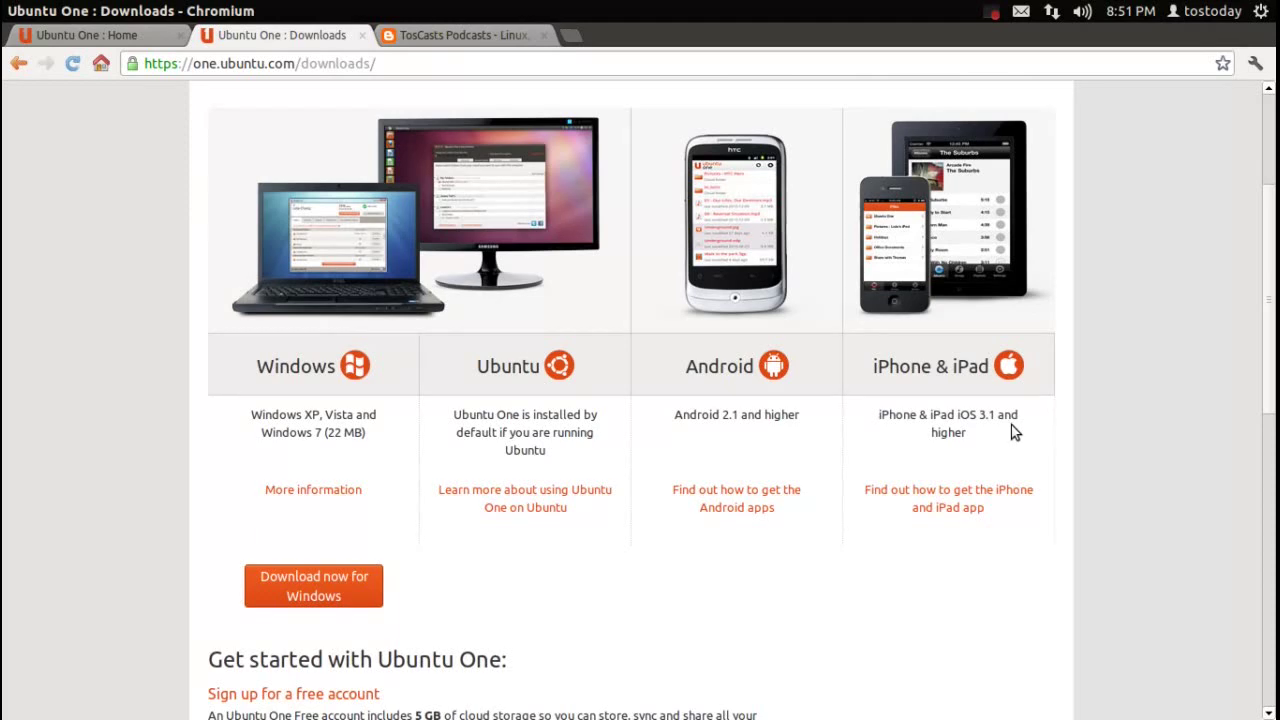
scroll(998, 446, "down", 5)
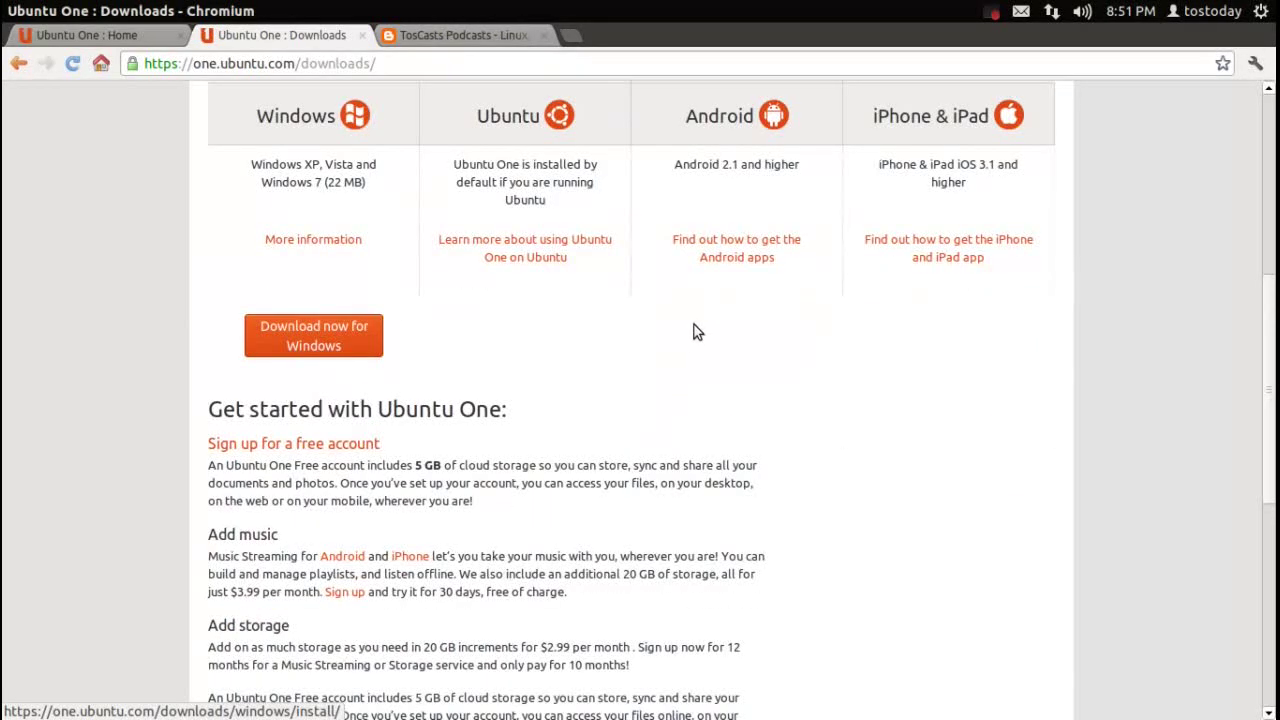
scroll(580, 398, "down", 2)
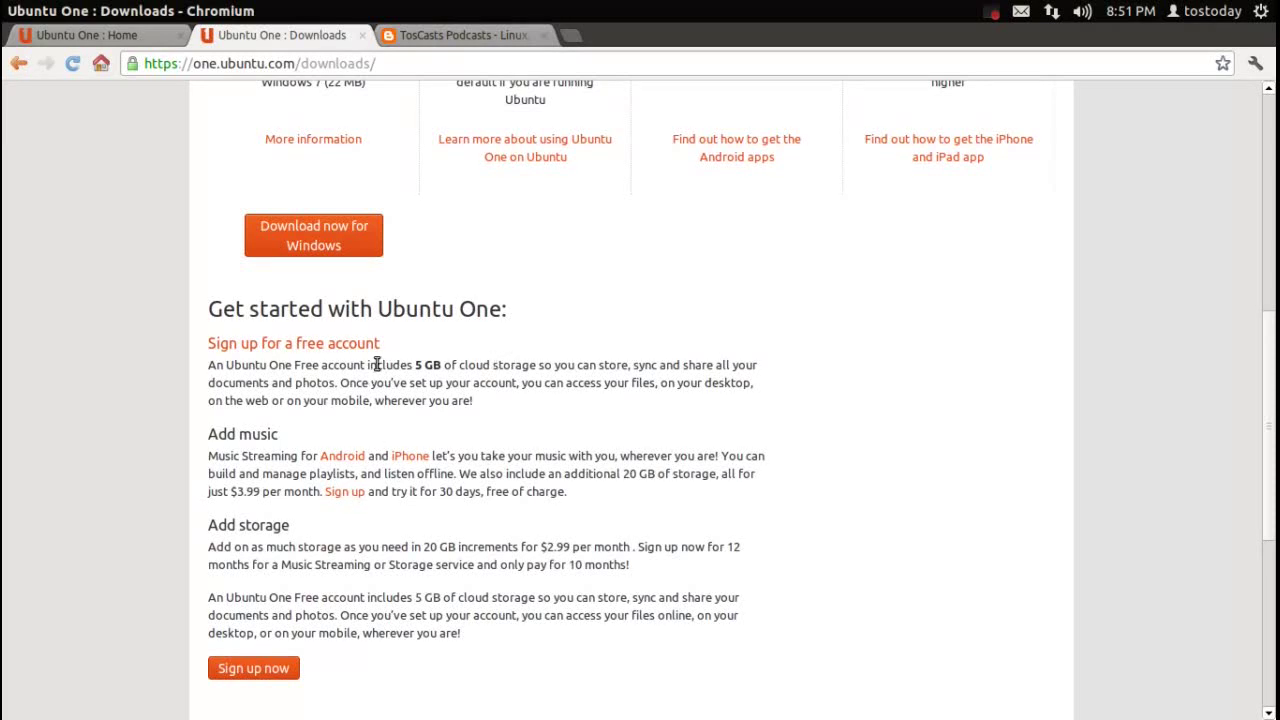
scroll(377, 365, "down", 1)
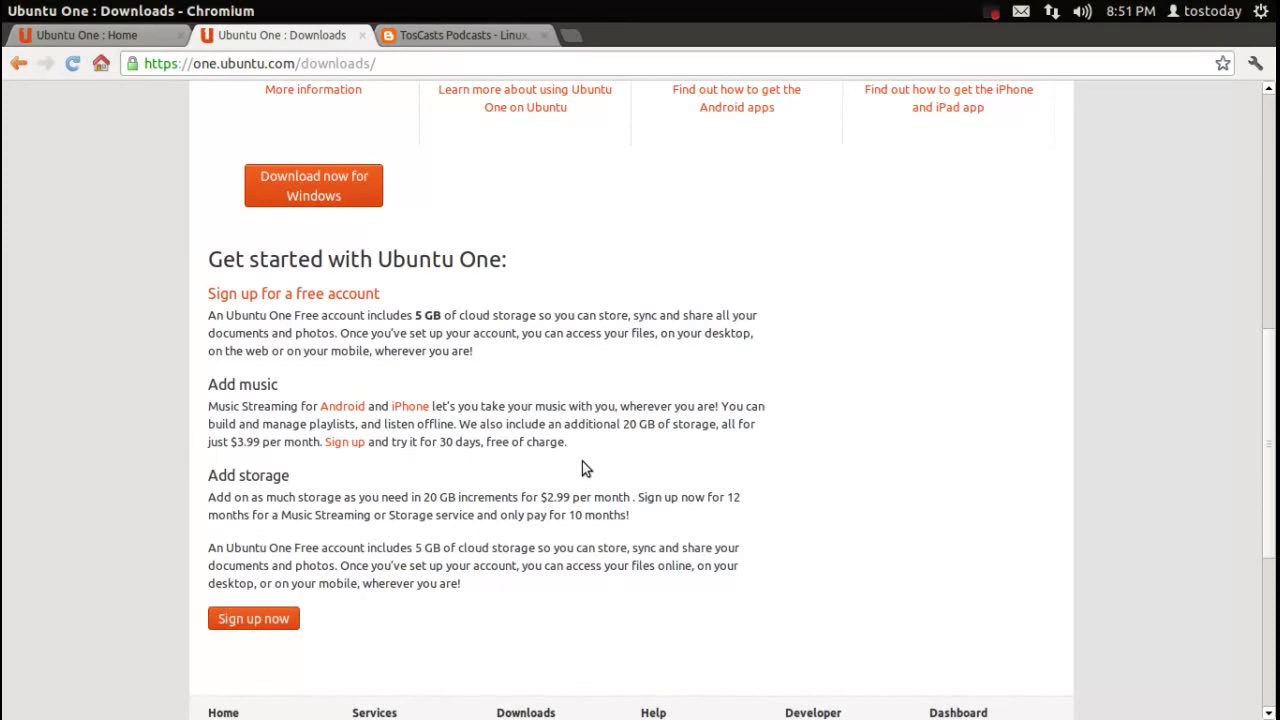
scroll(583, 466, "down", 5)
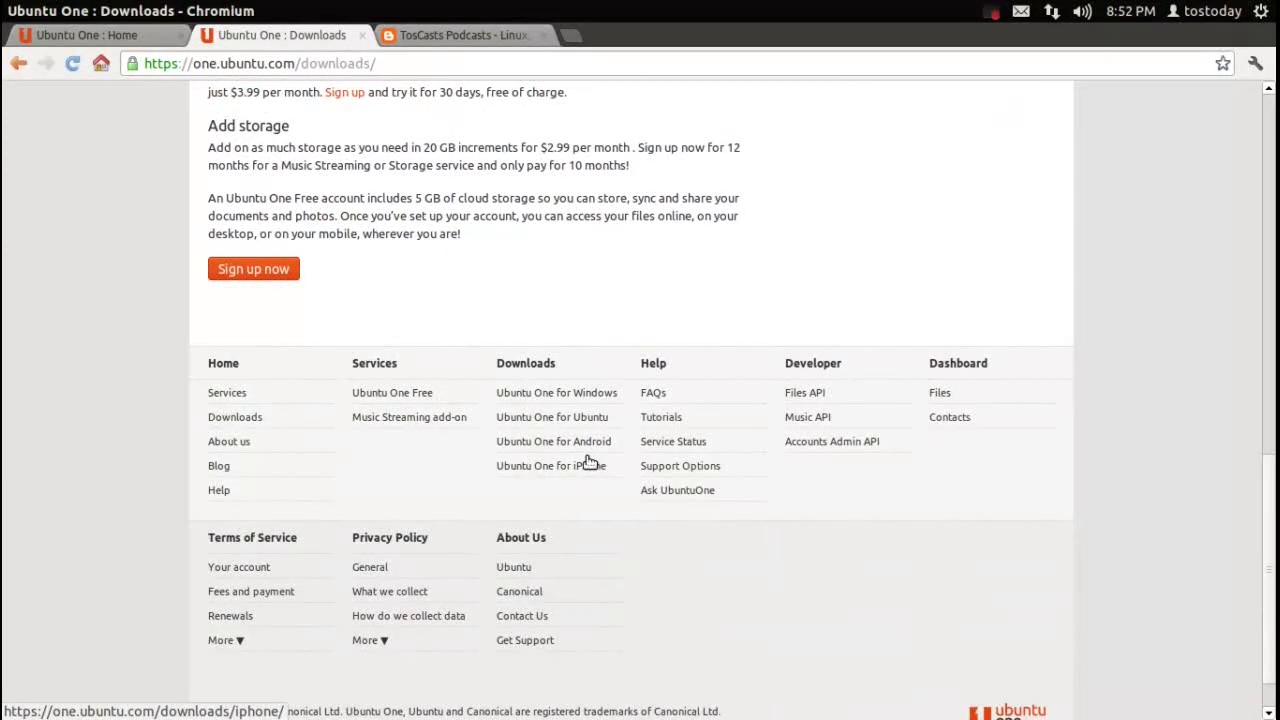
scroll(588, 461, "up", 10)
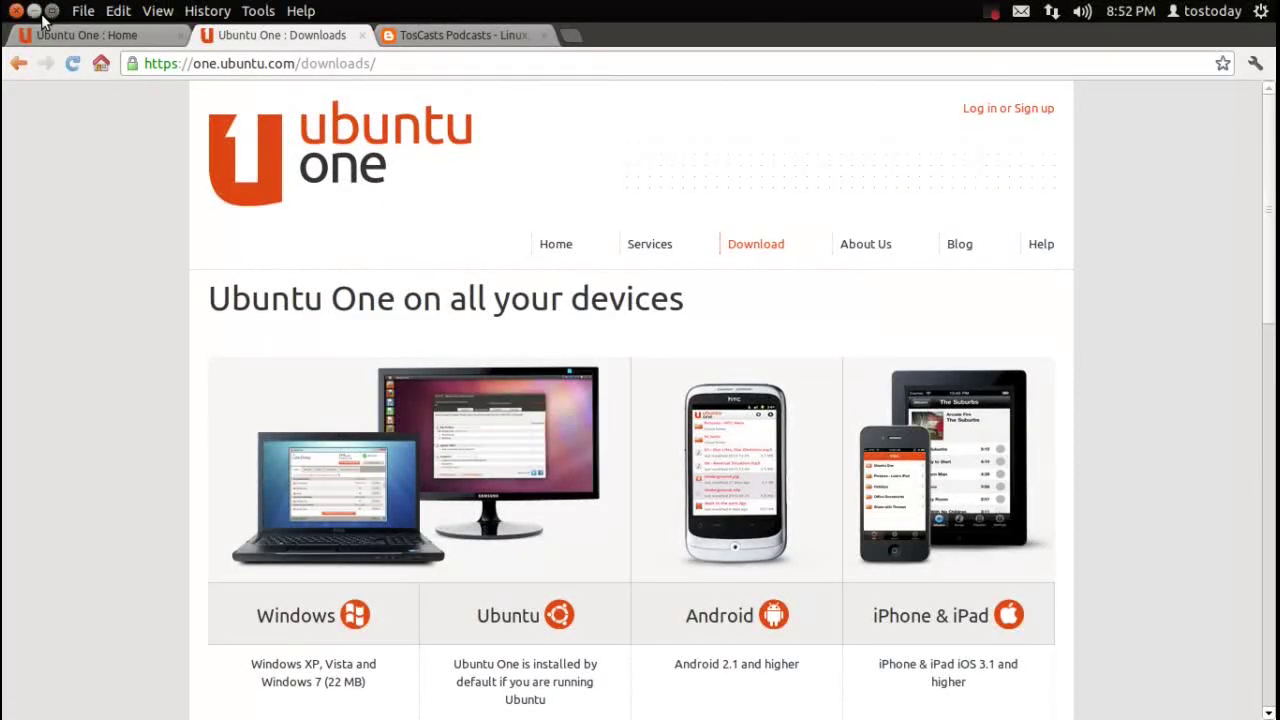
Minimize Chromium and launch the Ubuntu One Control Panel from the messaging indicator menu
left_click(34, 10)
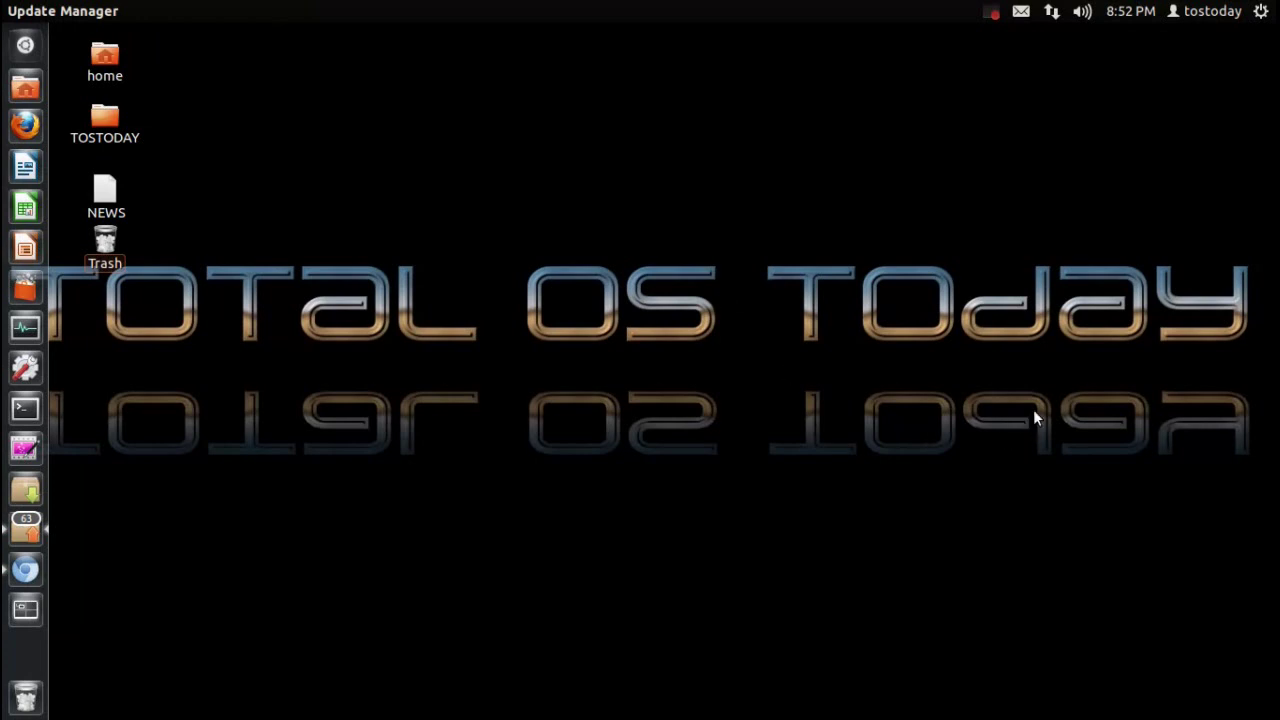
left_click(1021, 12)
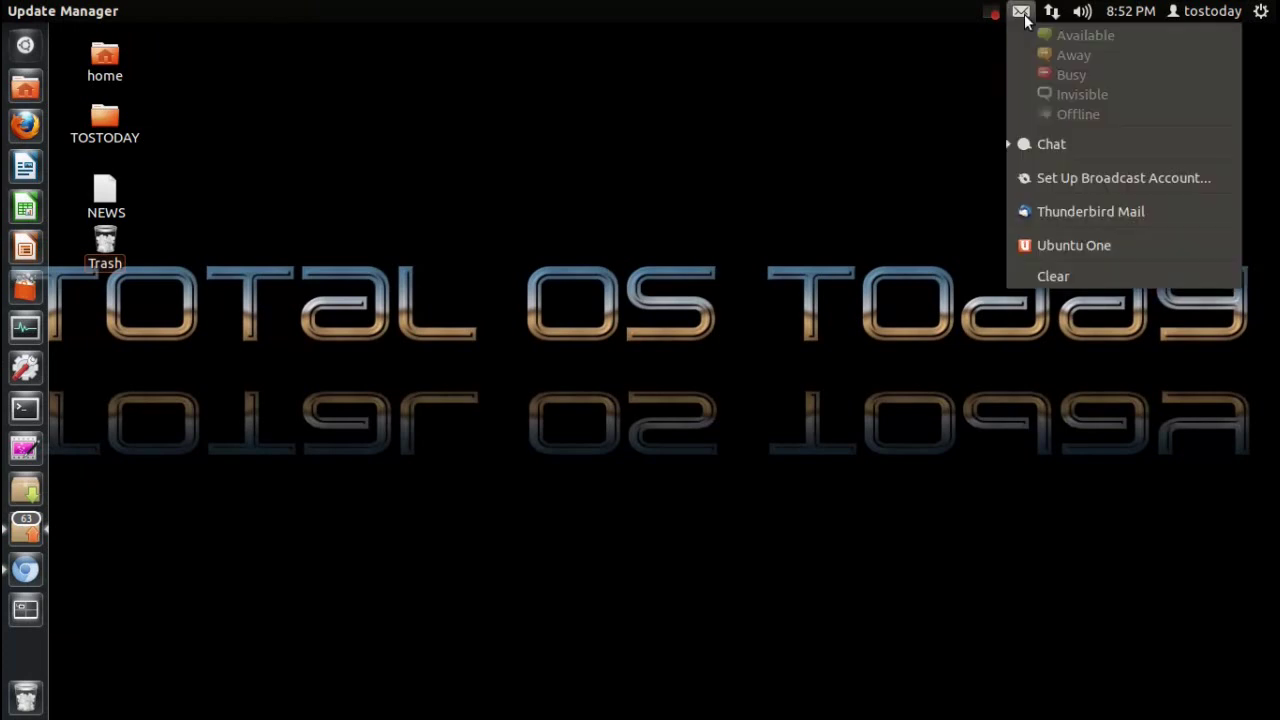
left_click(1055, 248)
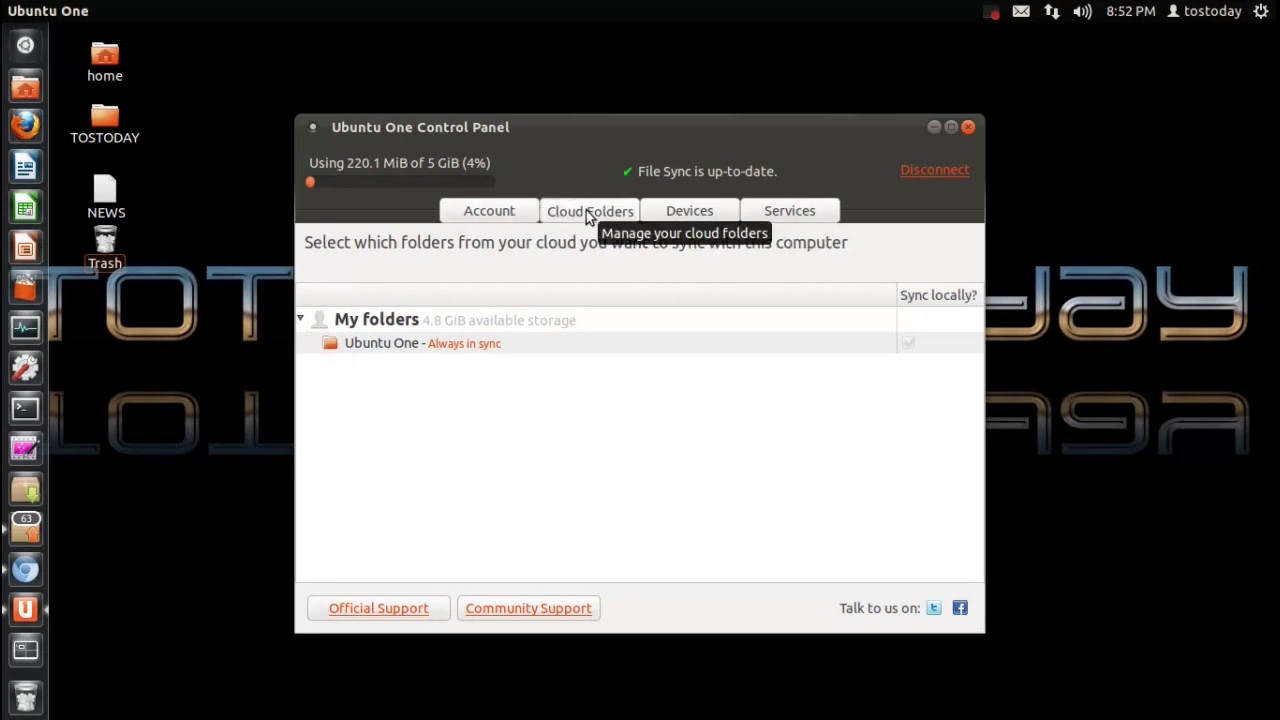
Switch the Control Panel to its Devices page, listing the three connected devices
left_click(692, 218)
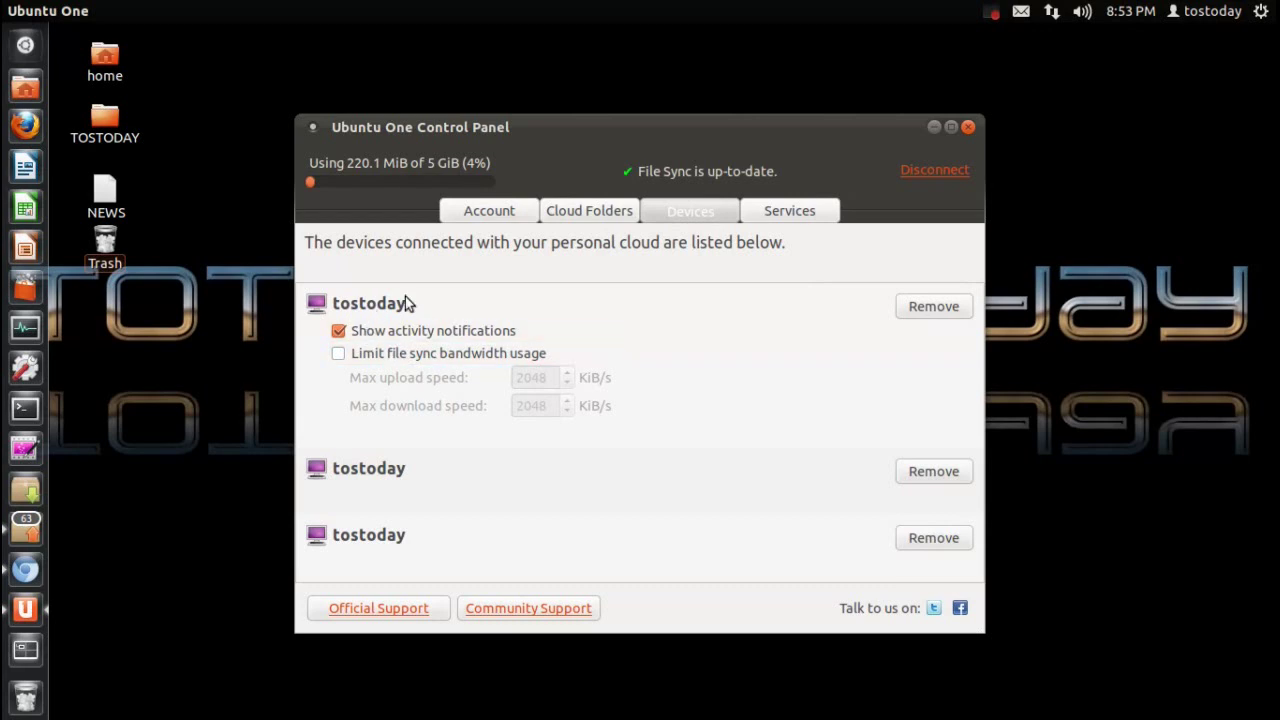
Show the Services page with File Sync enabled and move the window up and right
left_click(787, 215)
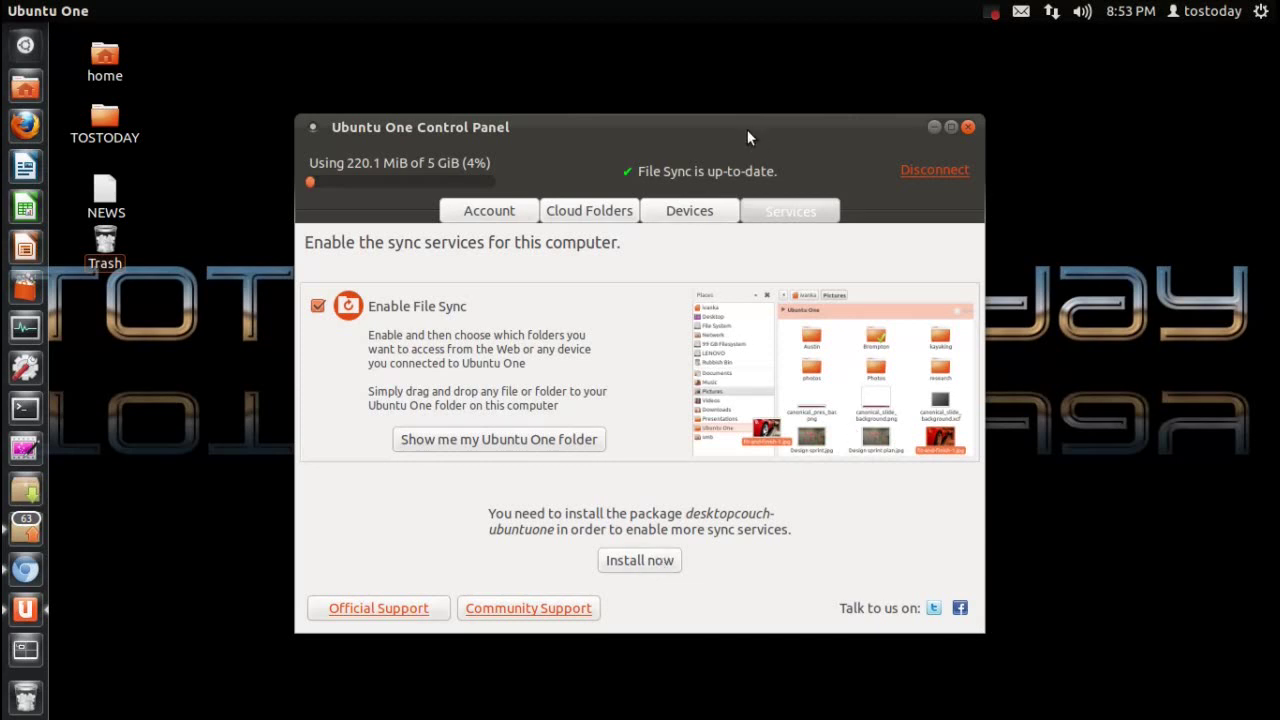
left_click_drag(747, 129, 786, 95)
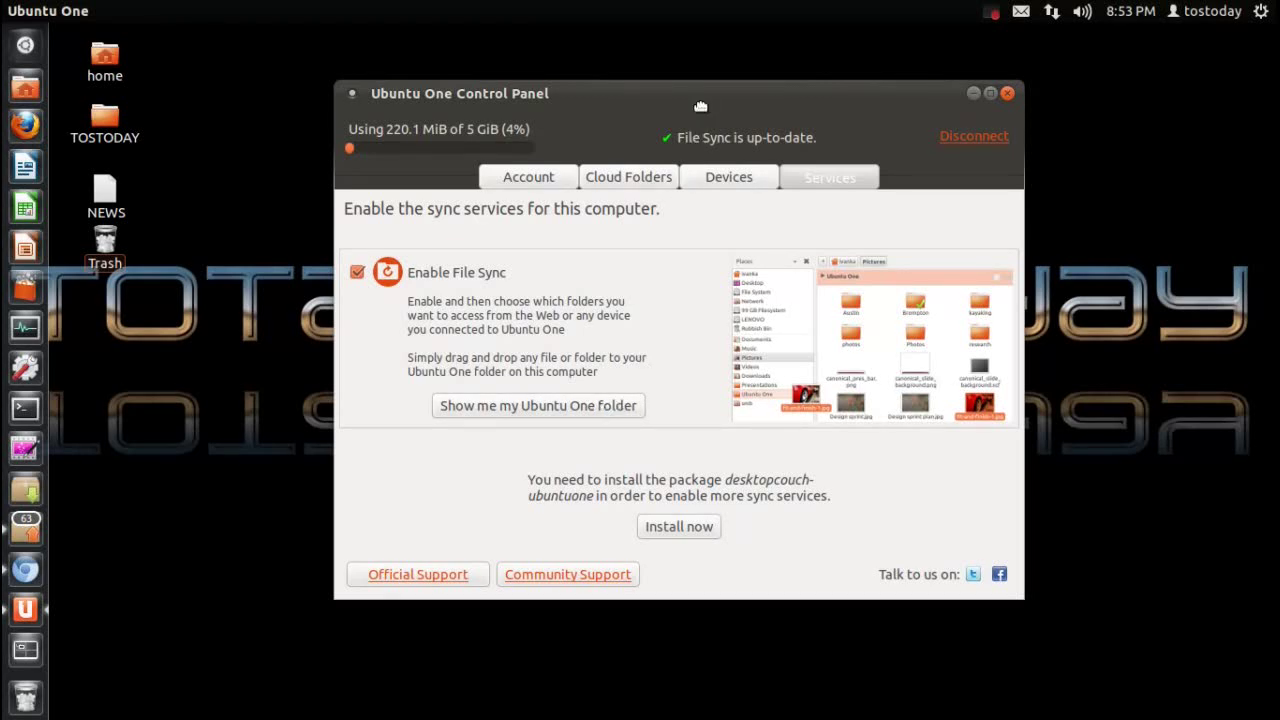
left_click_drag(700, 95, 766, 91)
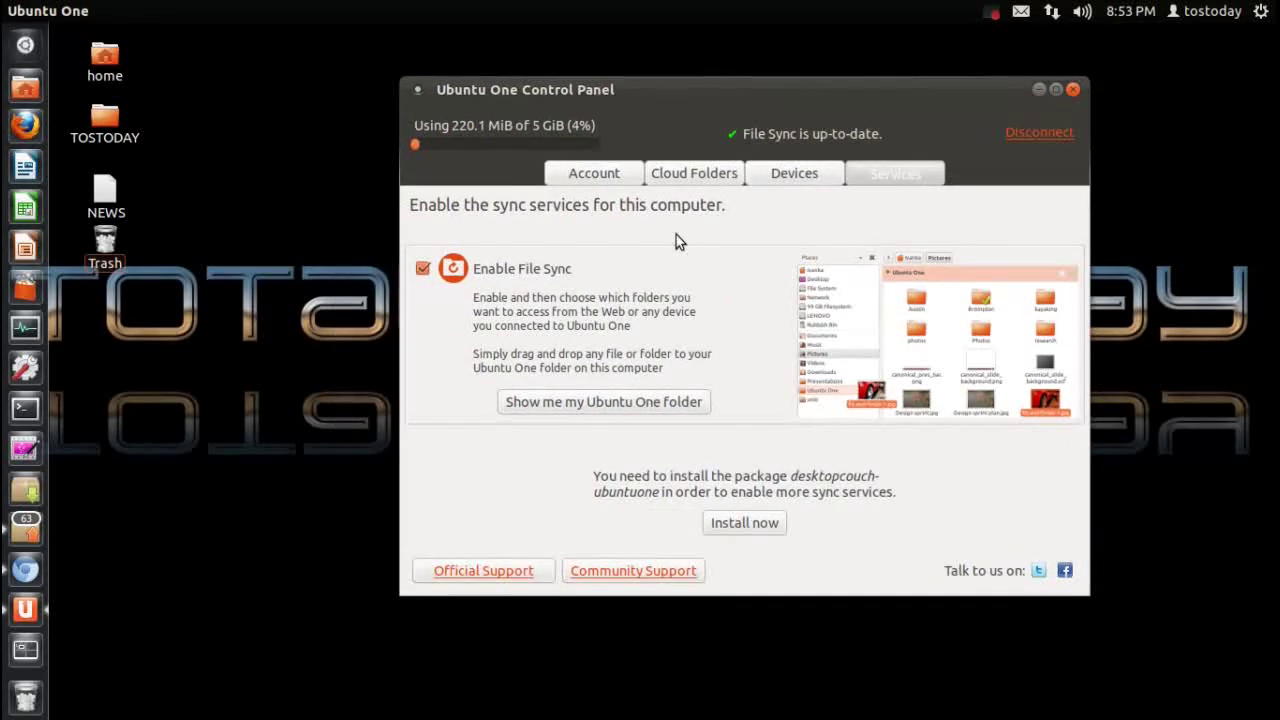
Drop the desktop NEWS file into the LINUX A-TEAM cloud folder, then open that folder
left_click(660, 402)
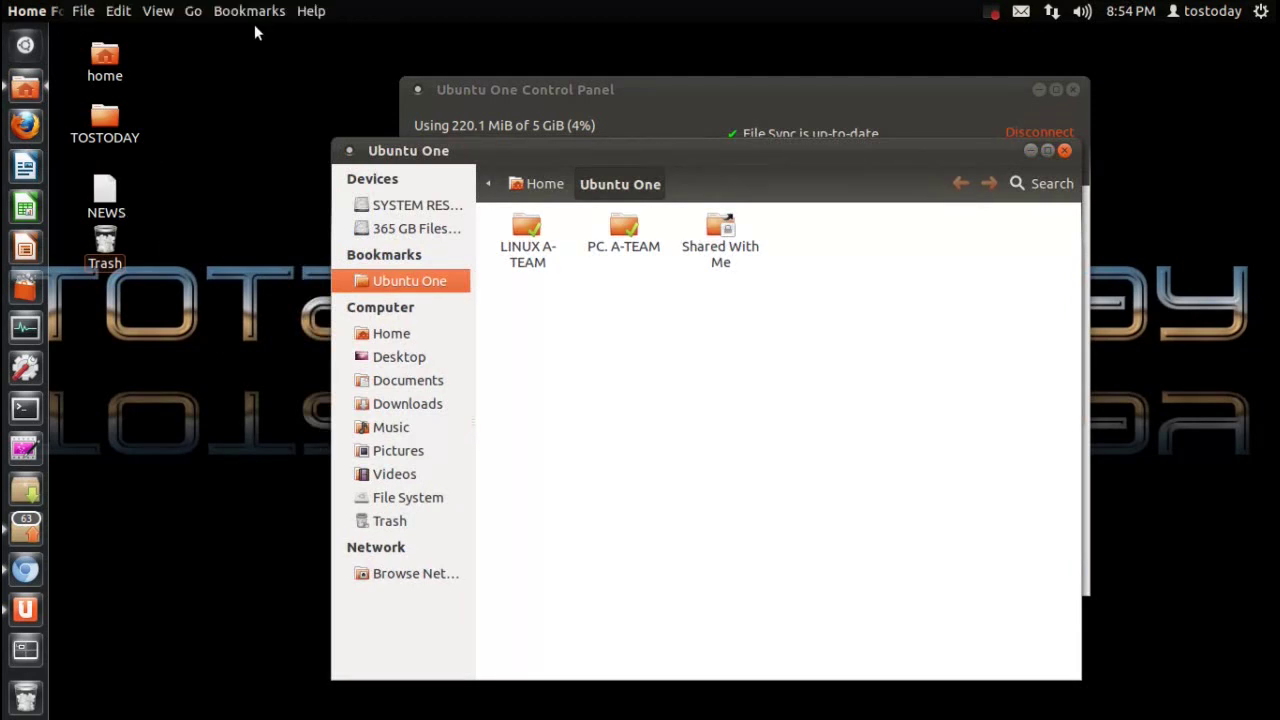
left_click(108, 198)
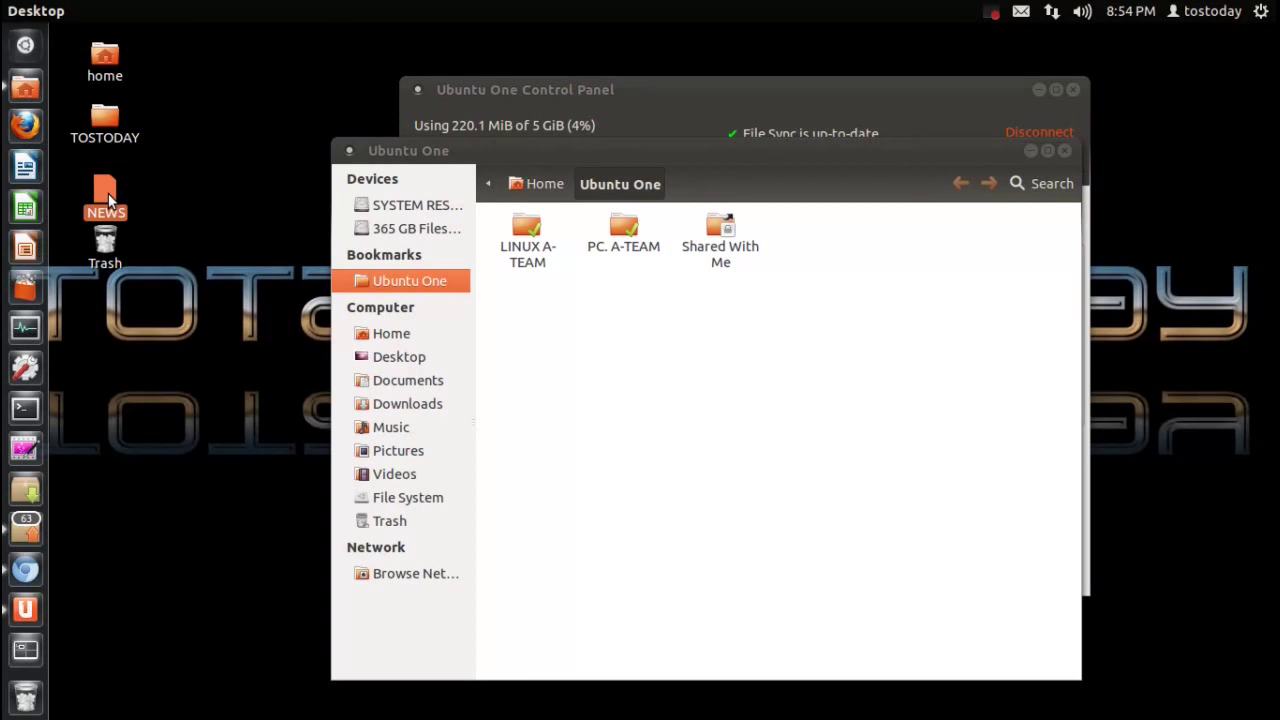
left_click_drag(108, 198, 540, 226)
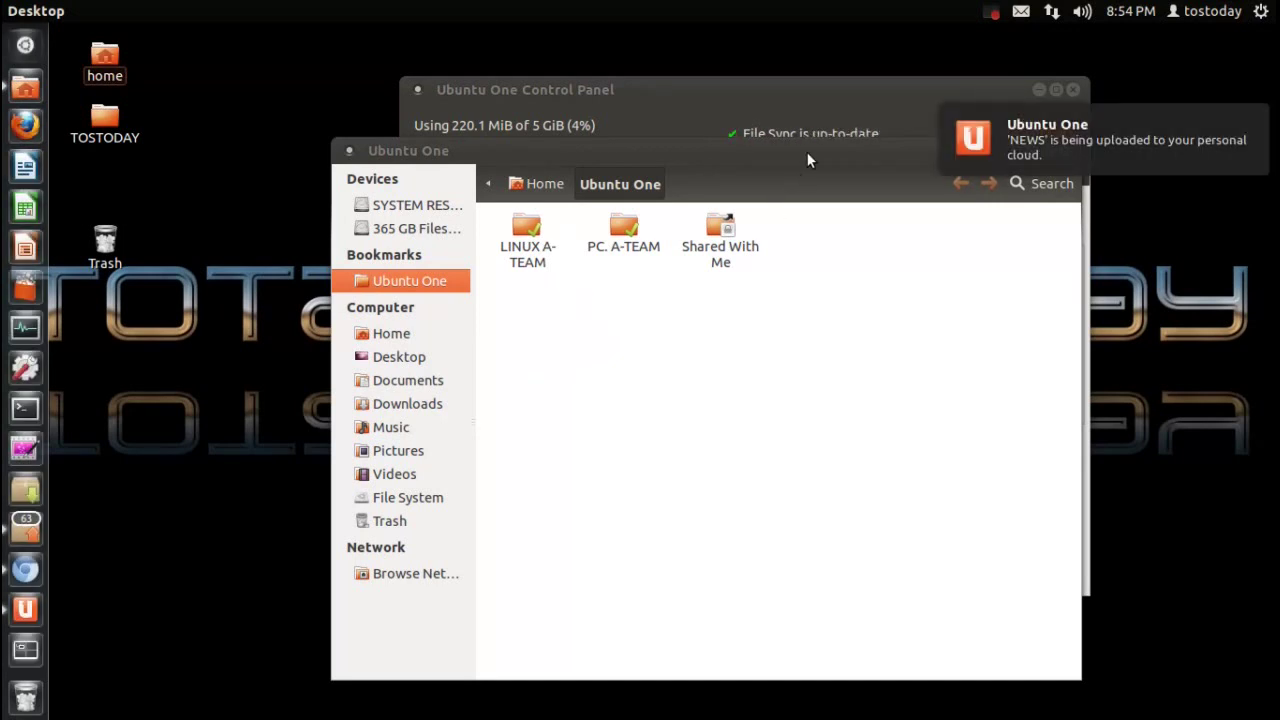
left_click_drag(809, 157, 765, 268)
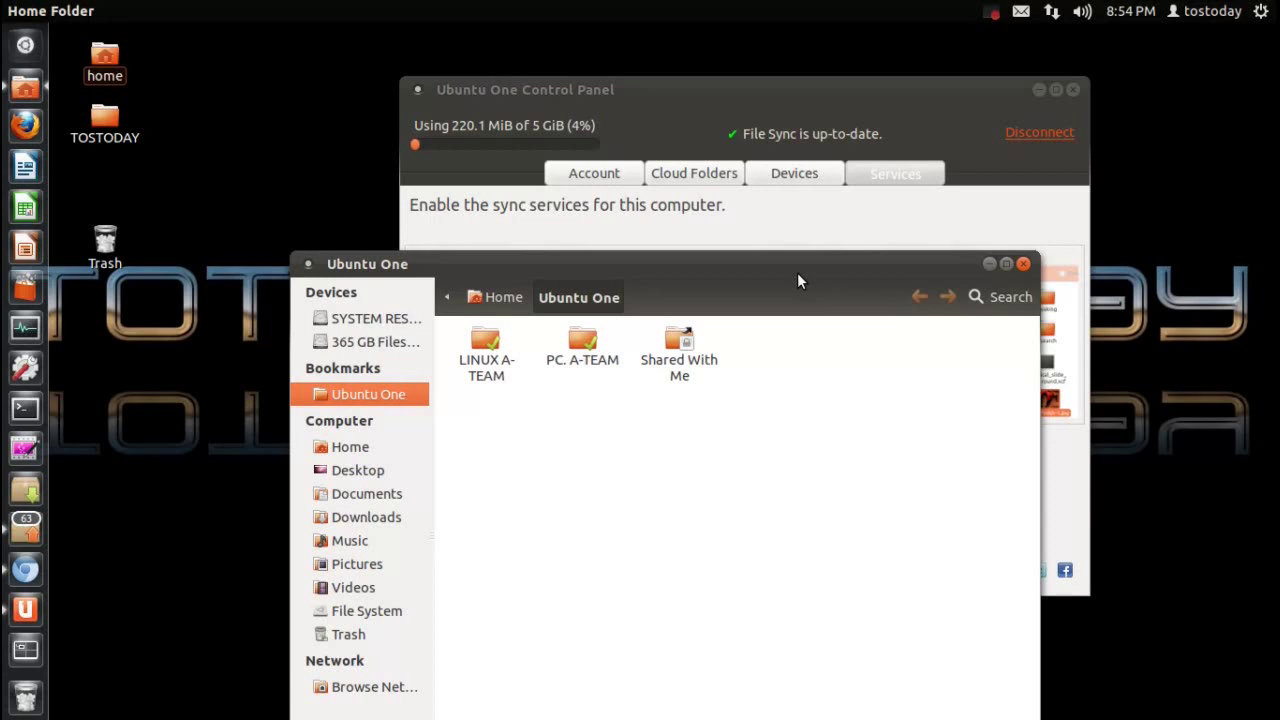
left_click_drag(799, 270, 797, 317)
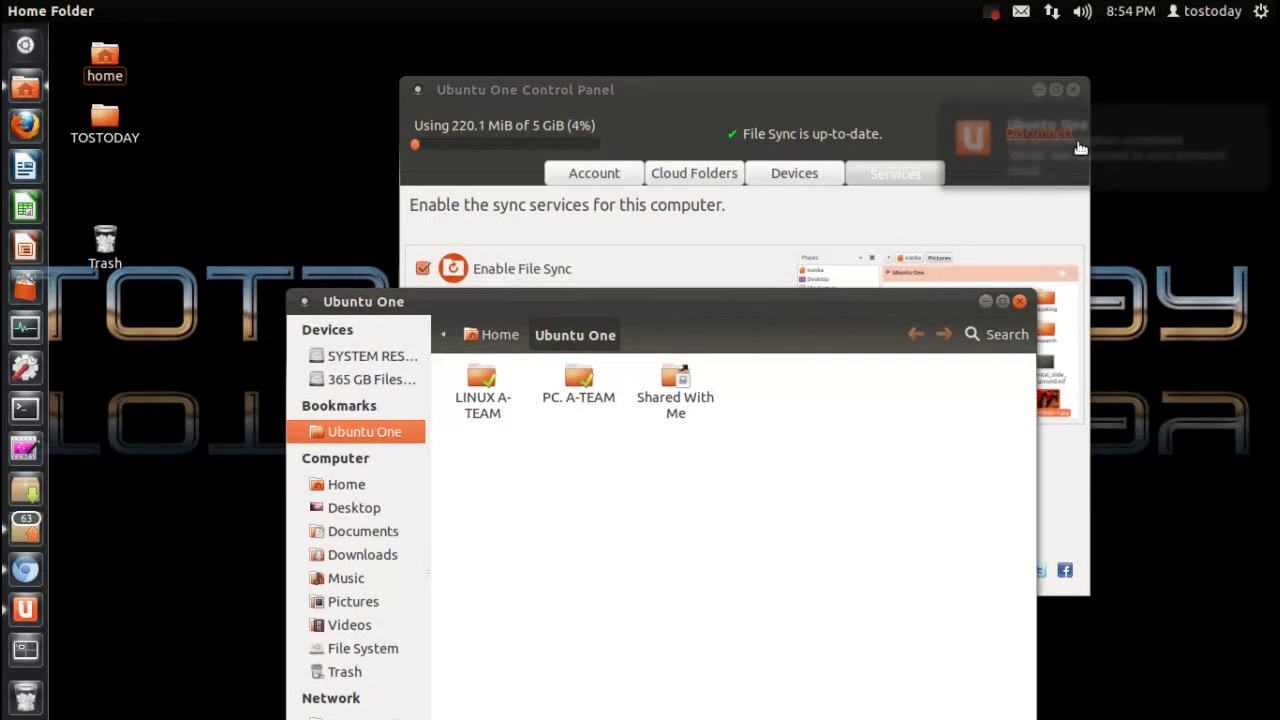
double_click(482, 388)
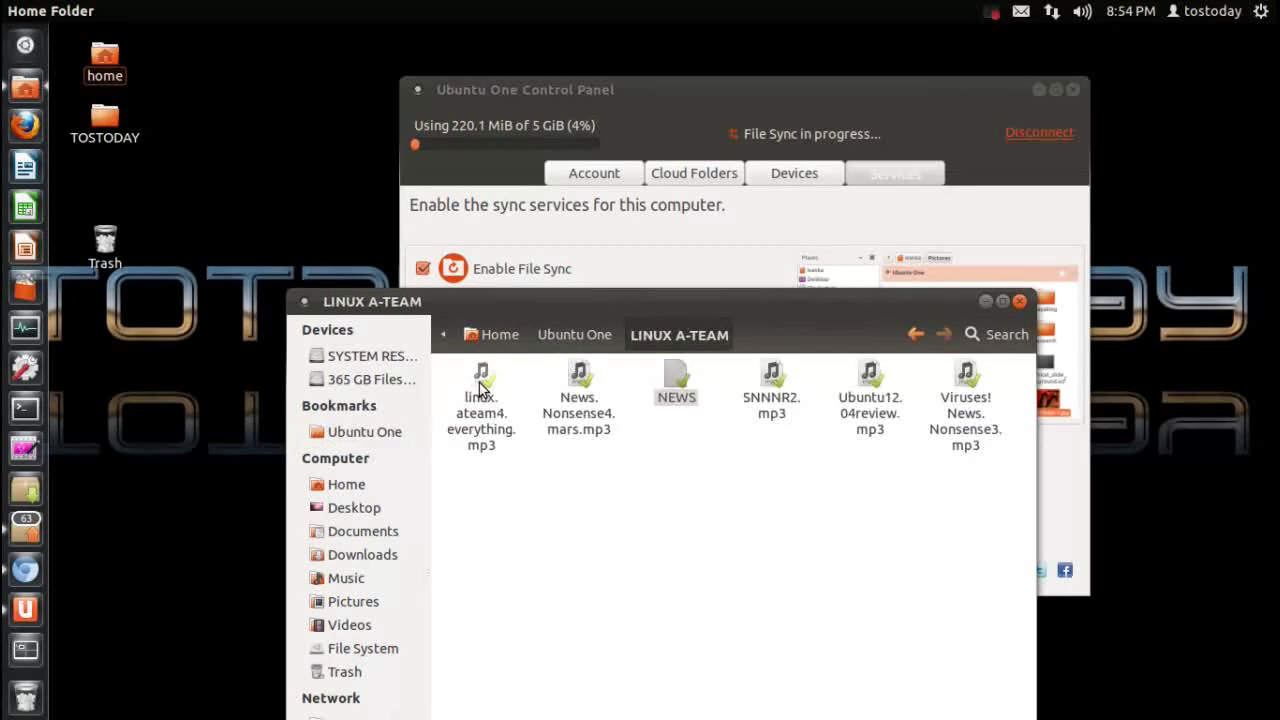
right_click(677, 387)
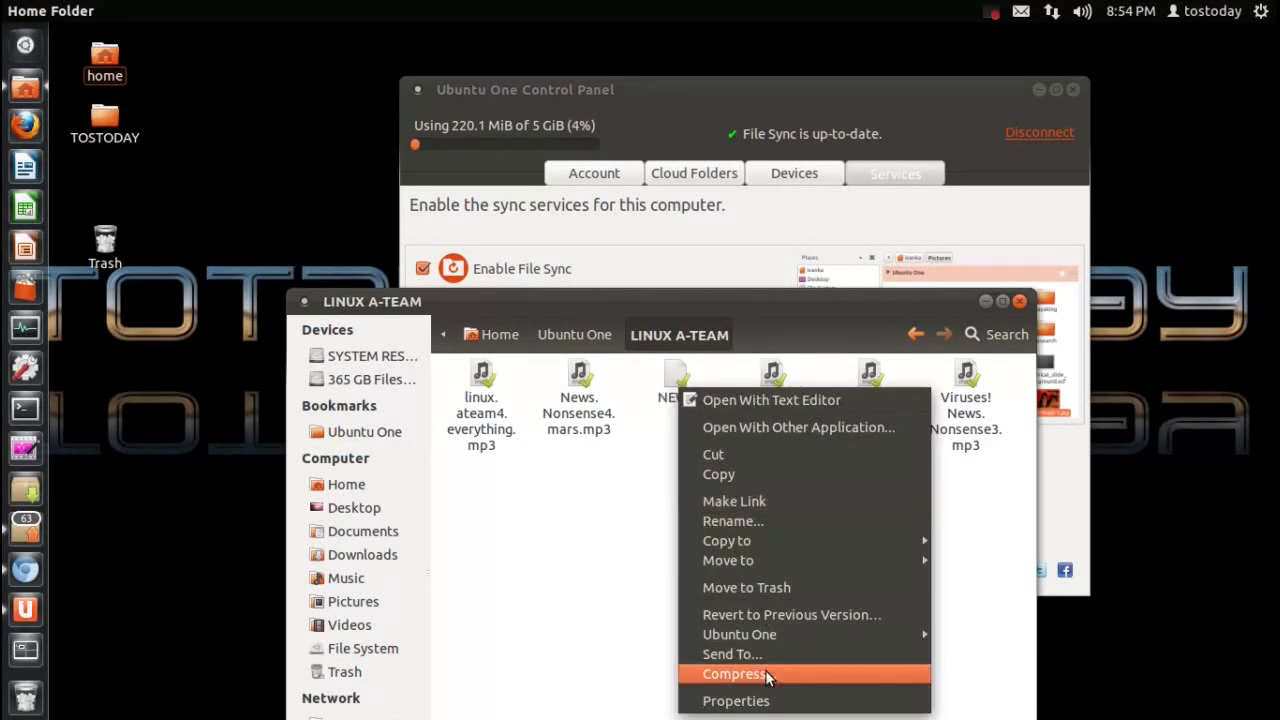
left_click(766, 700)
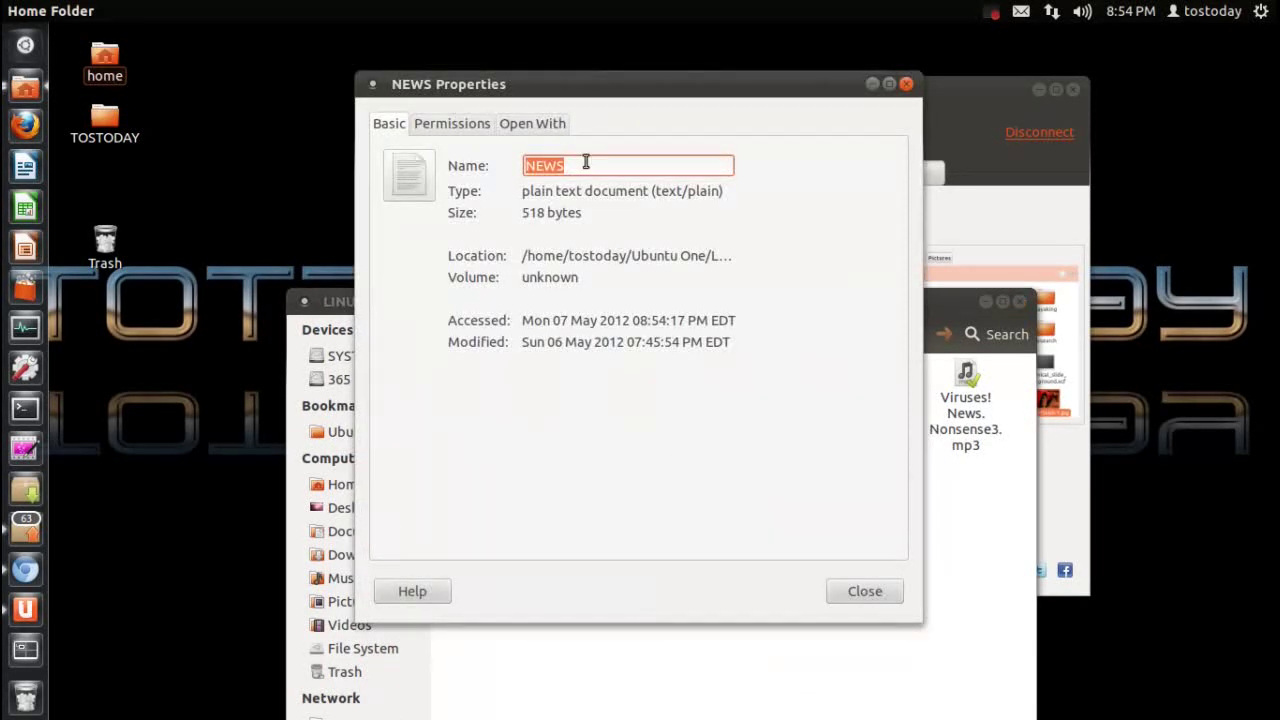
left_click(886, 593)
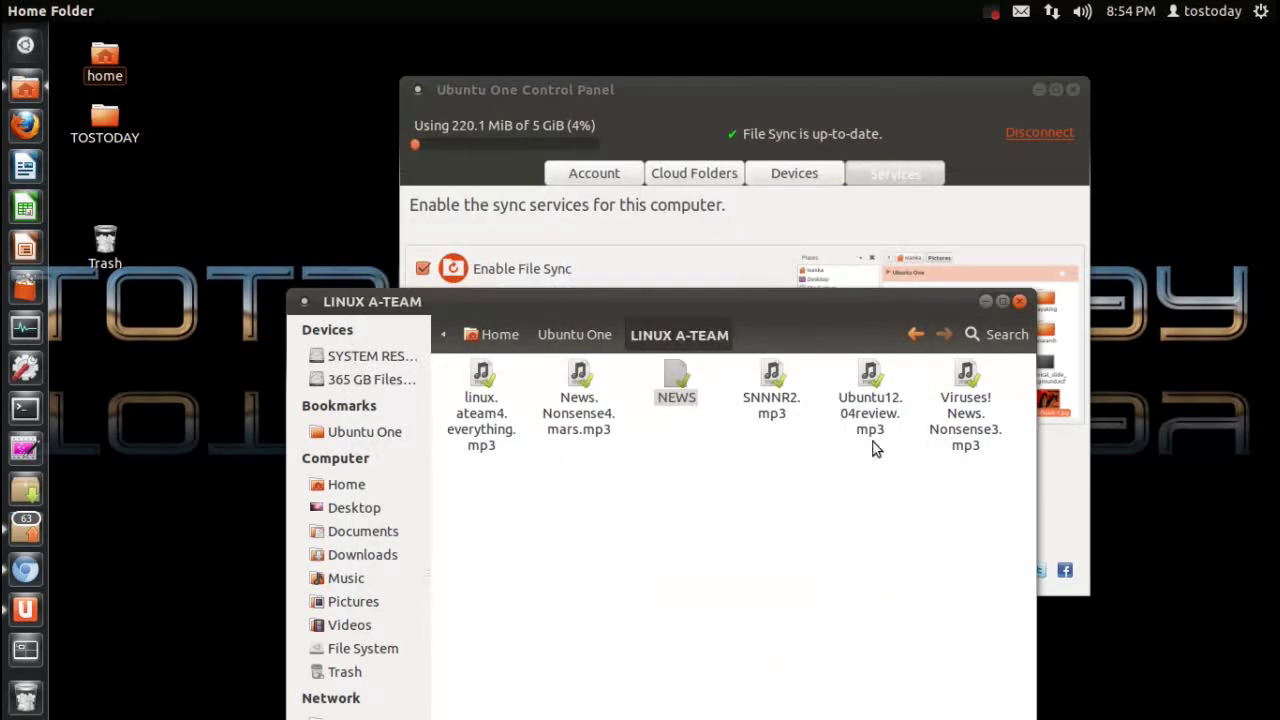
left_click_drag(826, 318, 814, 193)
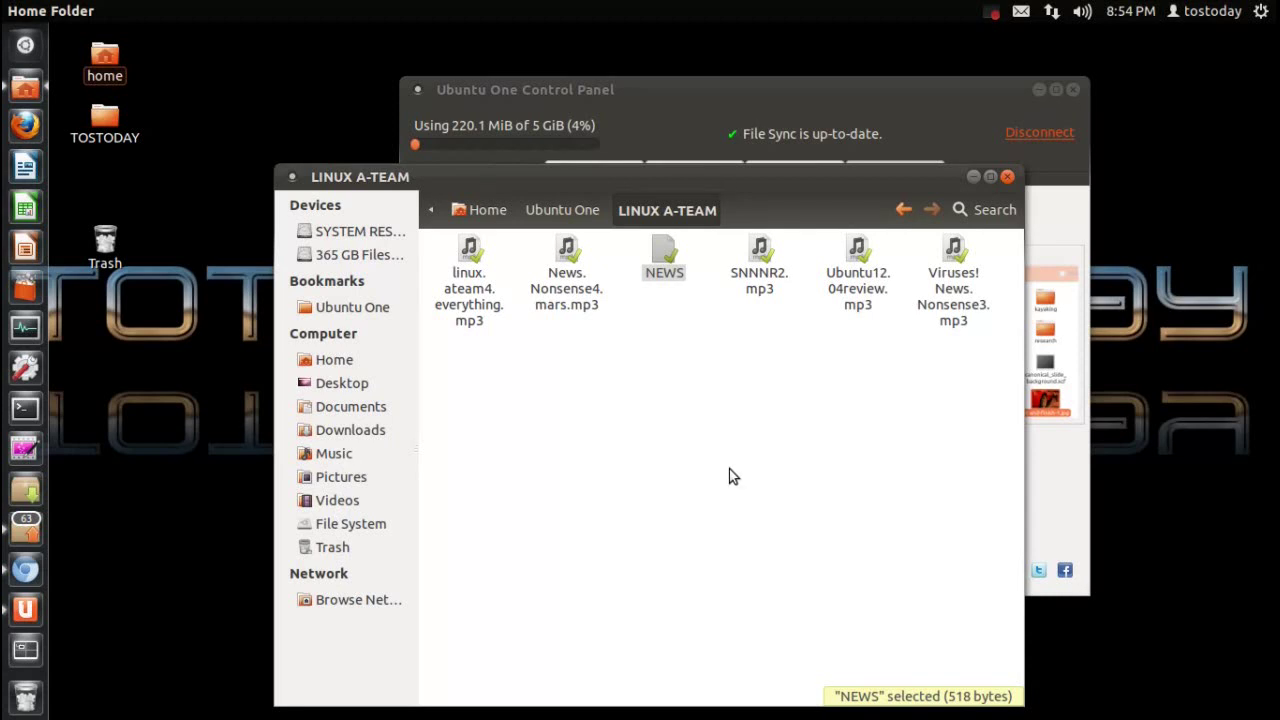
left_click(1007, 177)
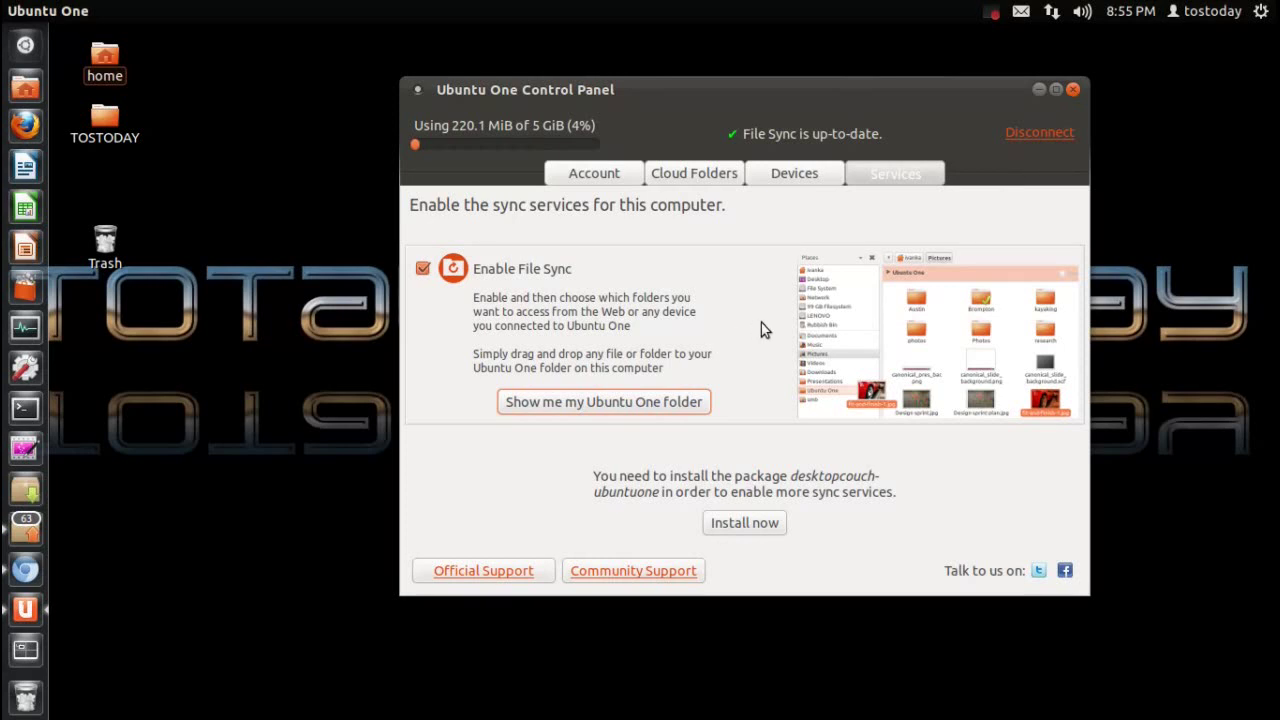
Reopen and close the Ubuntu One folder window, then bring Chromium back to the front
left_click(692, 402)
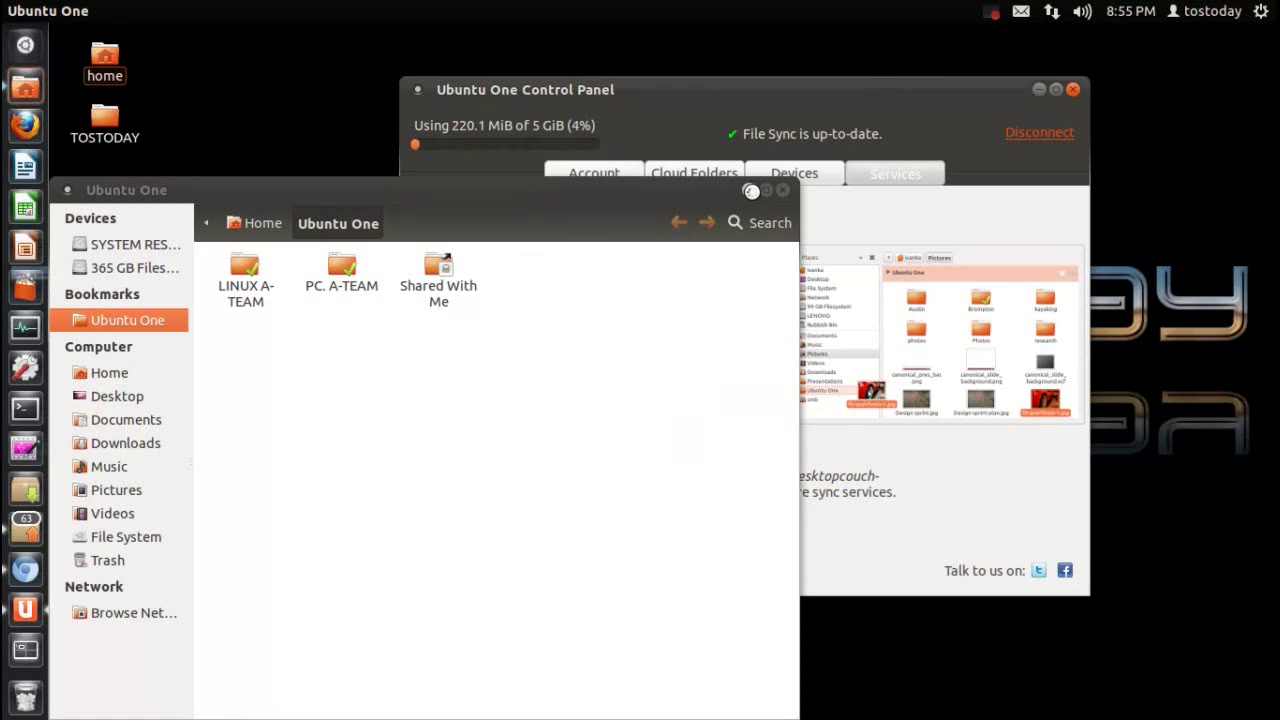
left_click(783, 191)
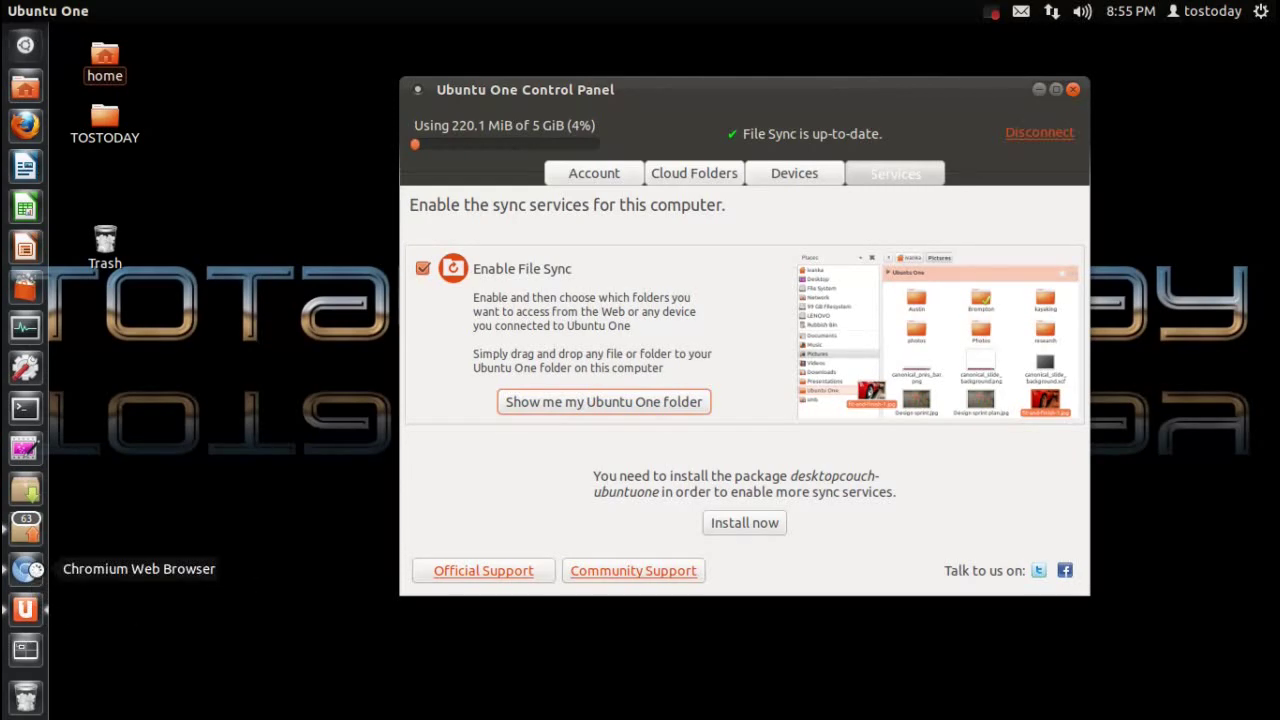
left_click(25, 570)
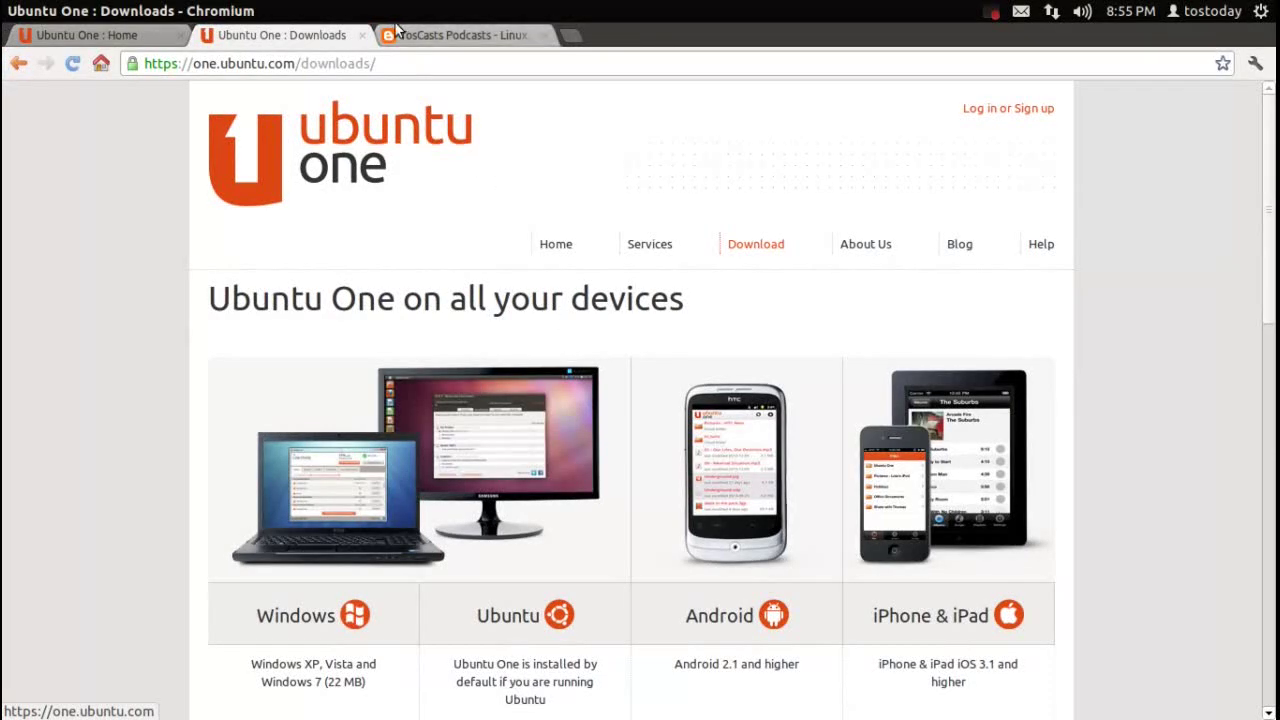
Scroll the Downloads page down to the $2.99 20 GB storage add-ons and back to the top
scroll(451, 390, "down", 3)
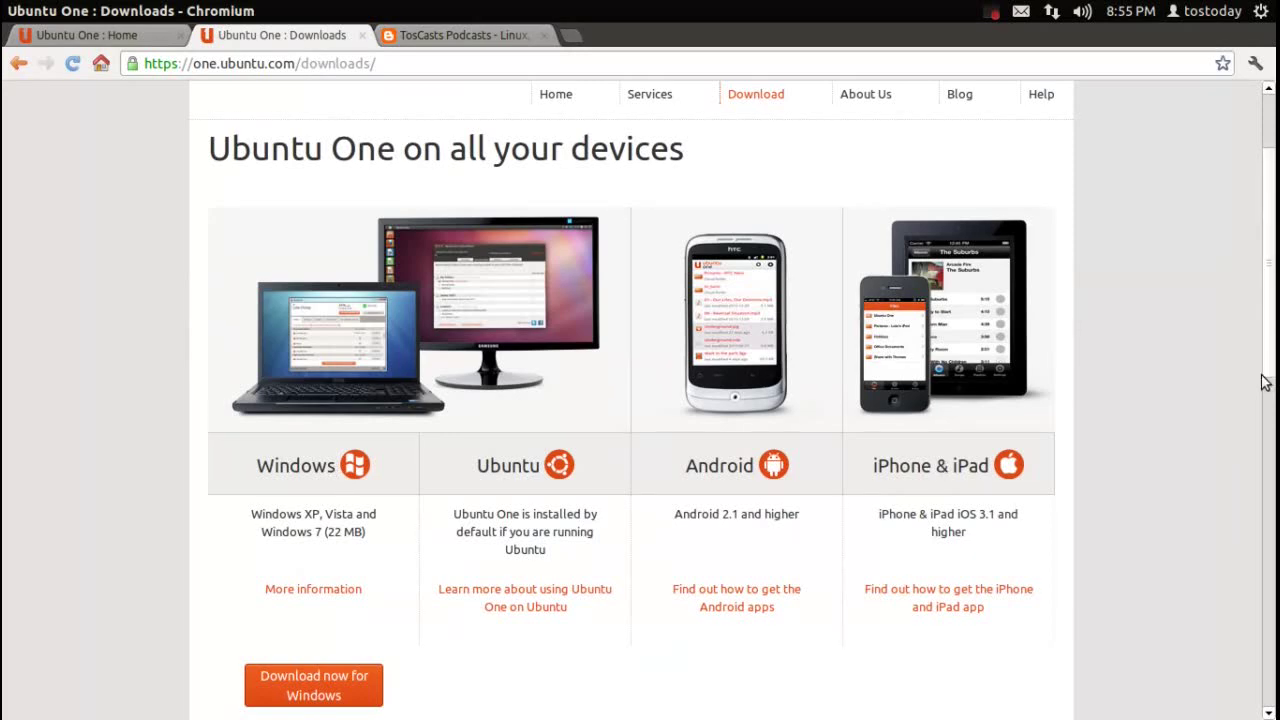
scroll(1262, 381, "down", 10)
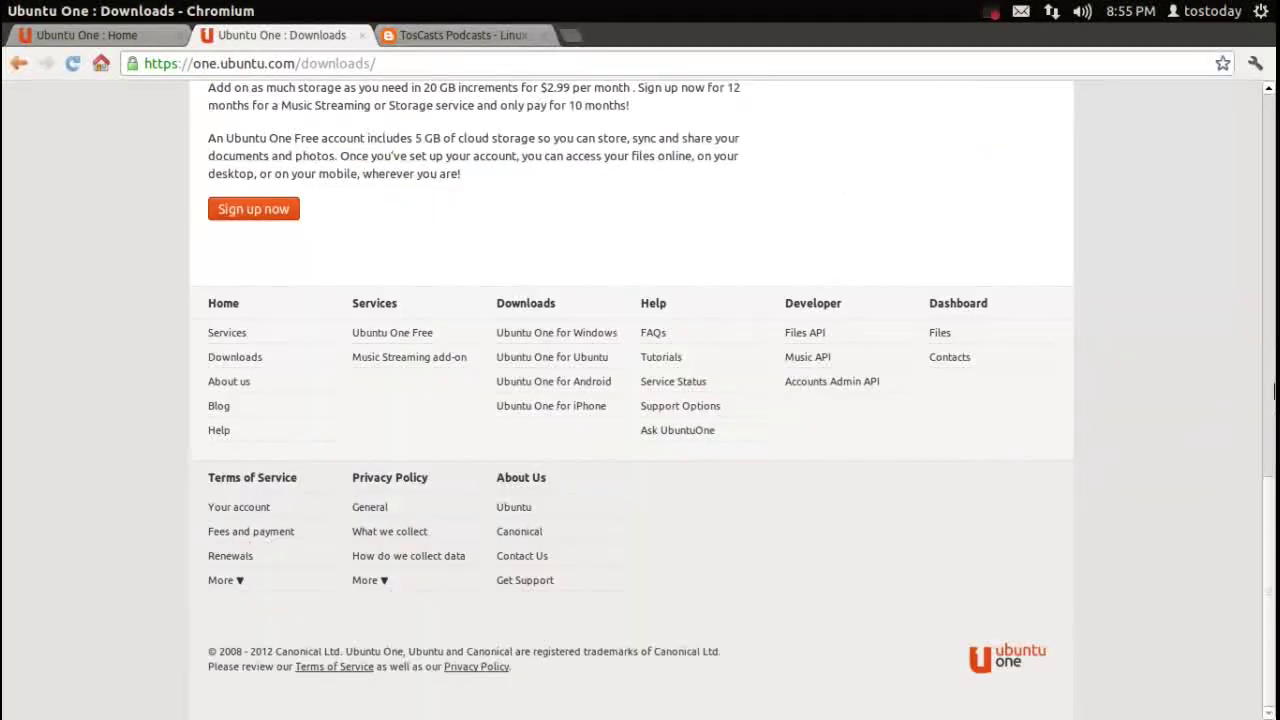
scroll(1274, 390, "up", 2)
scroll(1274, 398, "down", 2)
scroll(1136, 352, "up", 4)
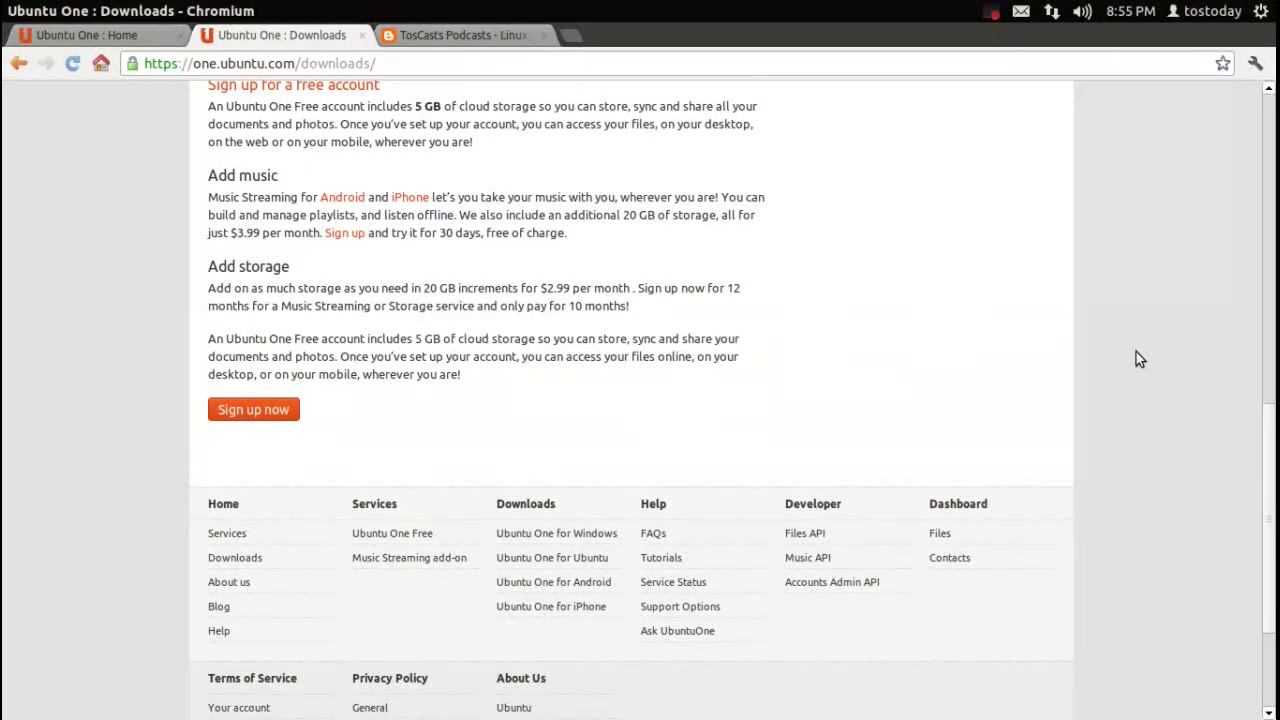
scroll(1136, 352, "up", 12)
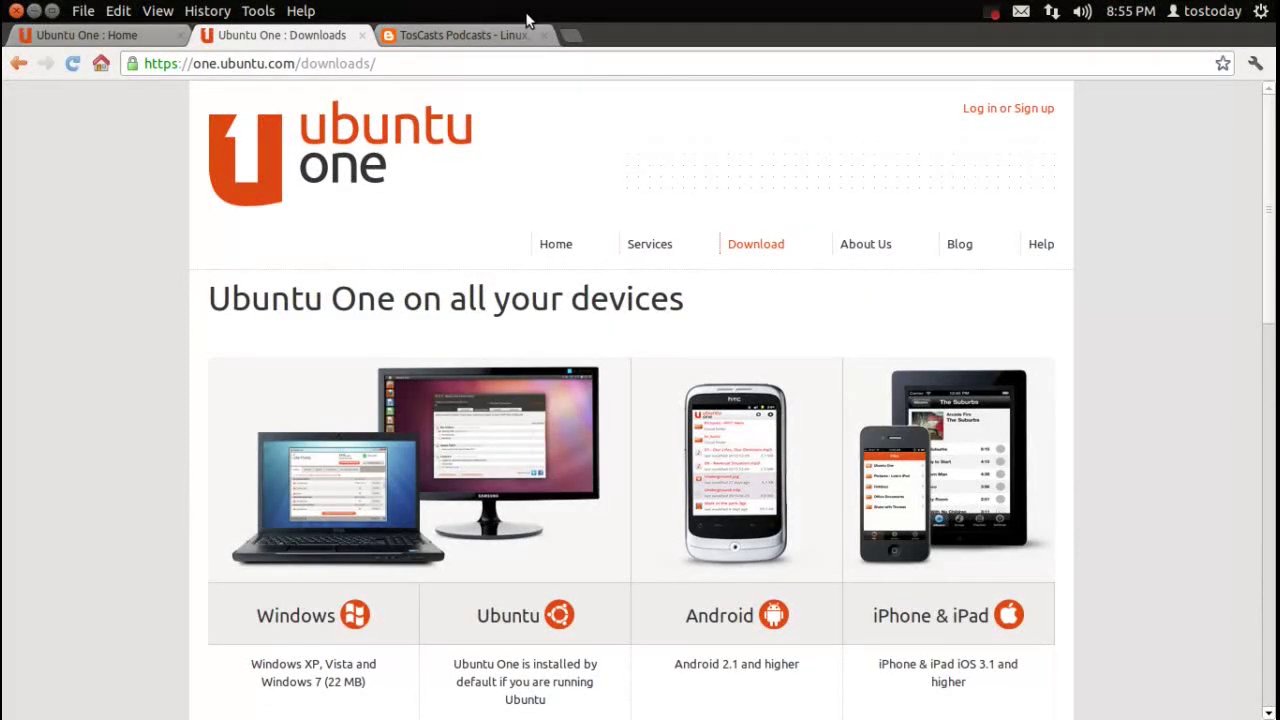
Browse the TosCasts Podcasts blog posts and their download links, ending back at the top
left_click(486, 40)
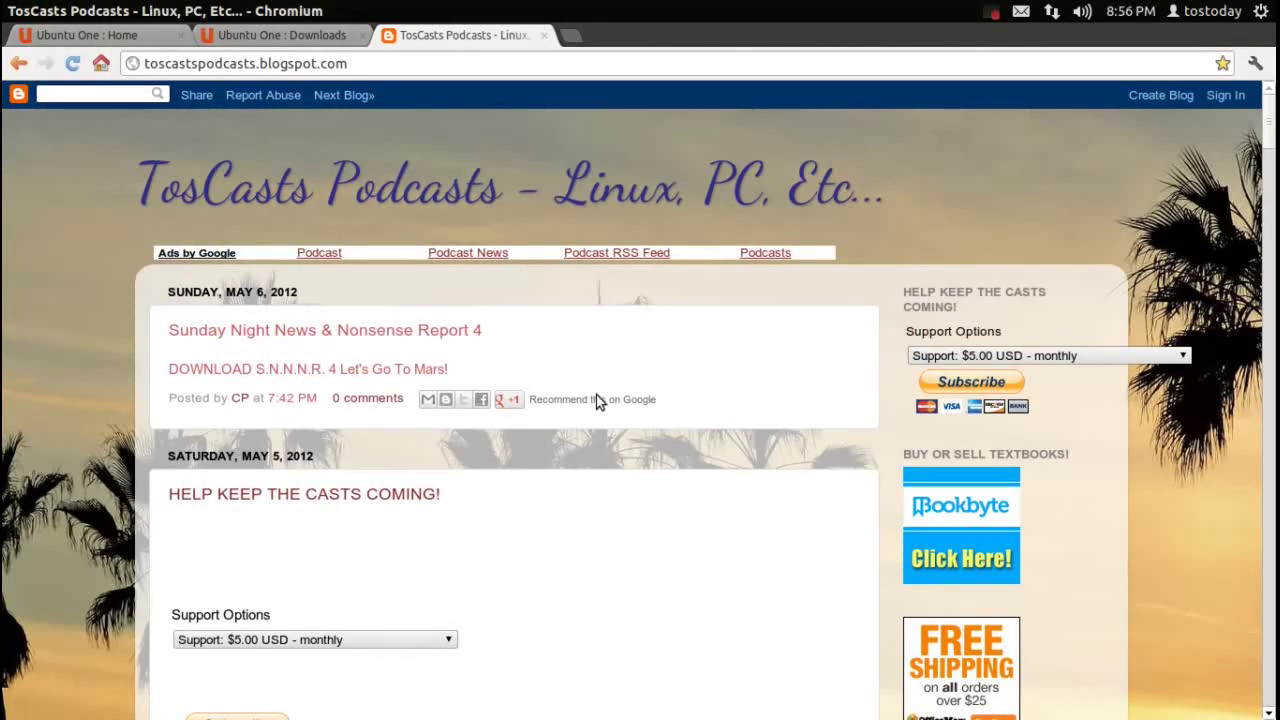
scroll(598, 397, "down", 1)
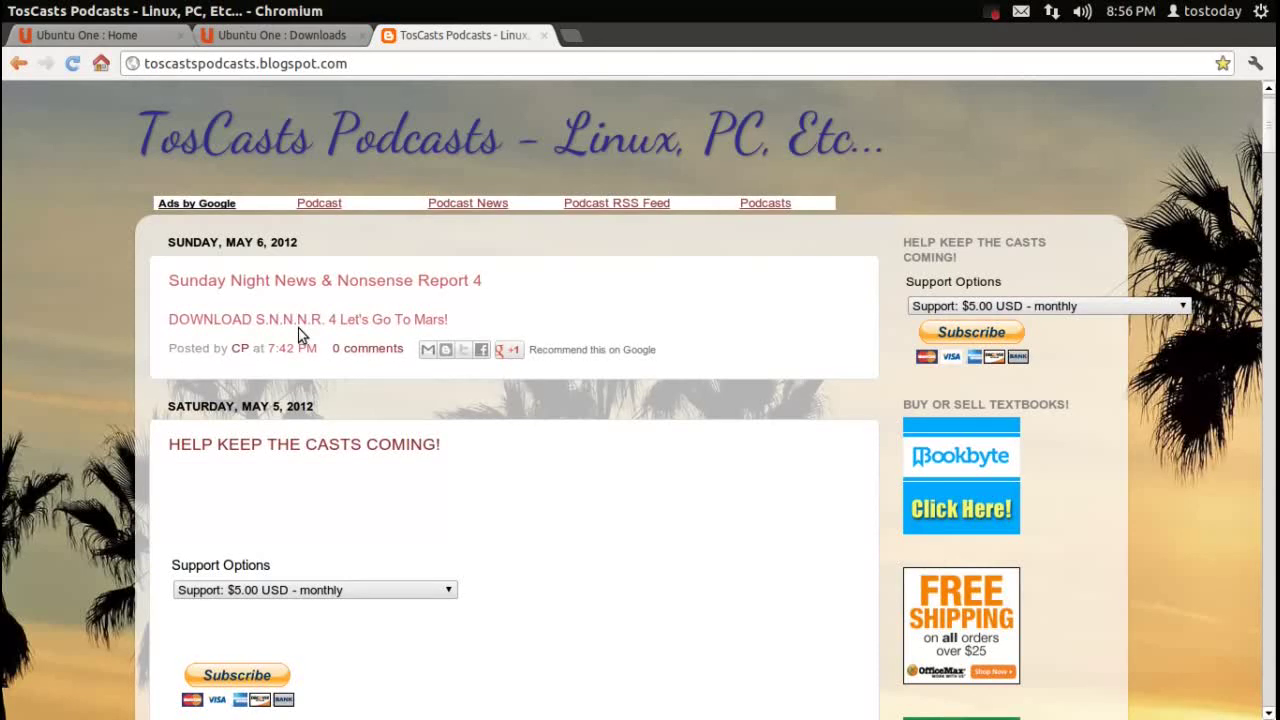
scroll(460, 430, "down", 5)
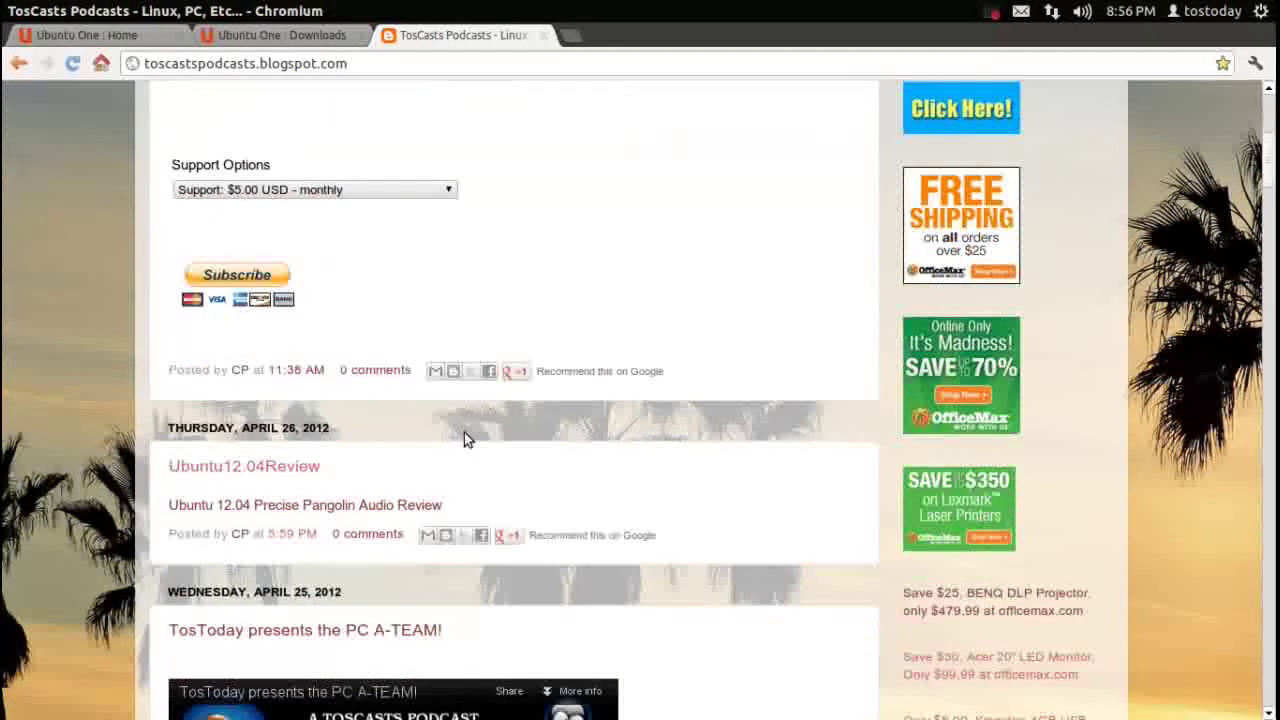
scroll(464, 434, "down", 1)
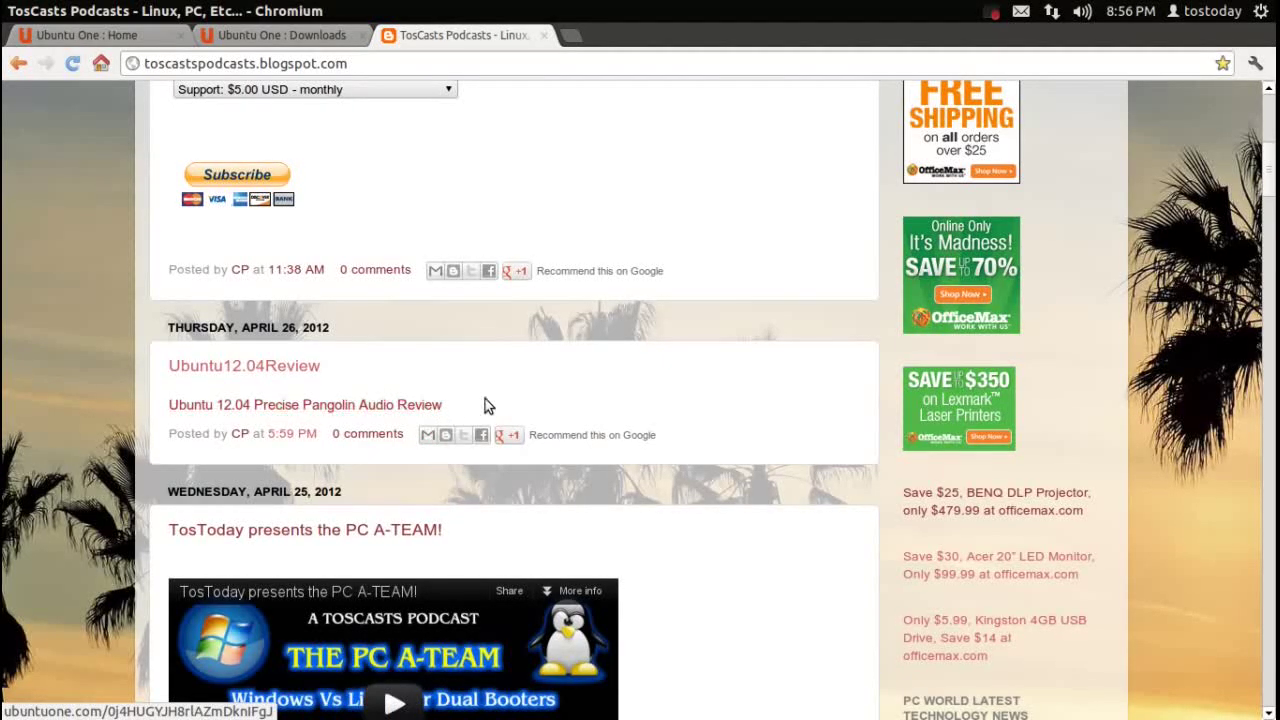
scroll(491, 403, "down", 3)
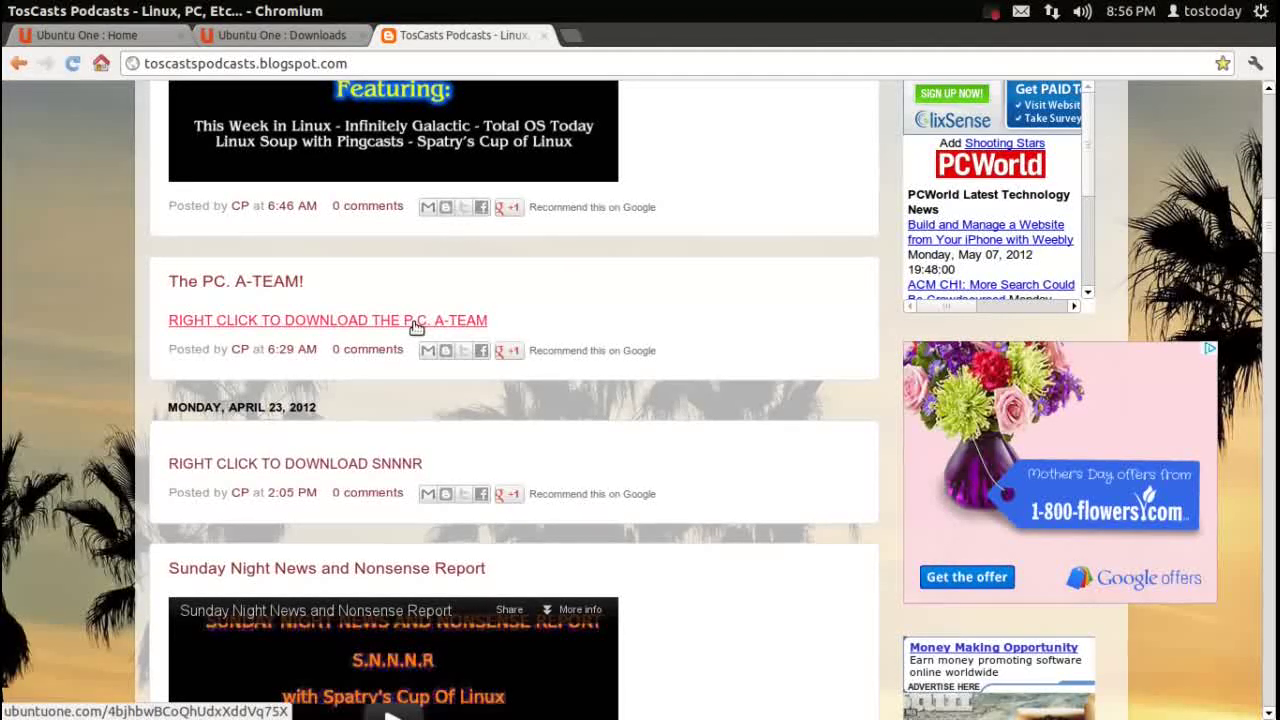
scroll(415, 325, "up", 4)
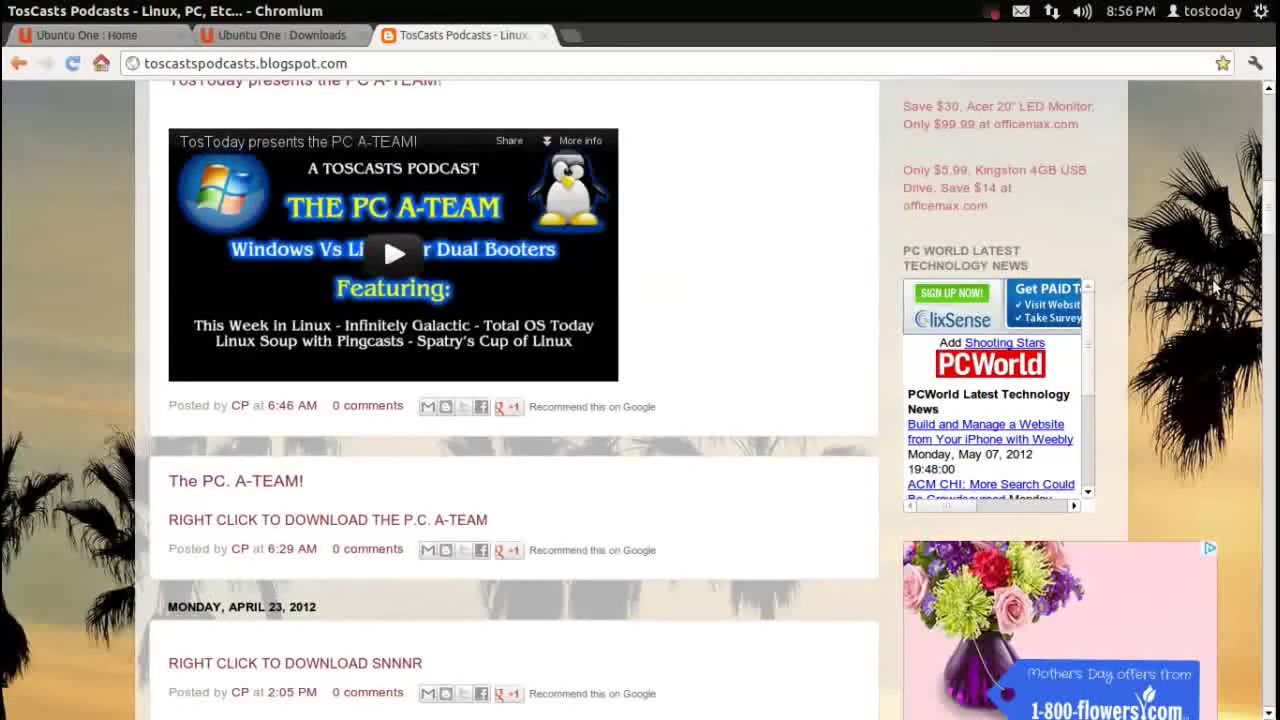
left_click_drag(1266, 218, 1266, 100)
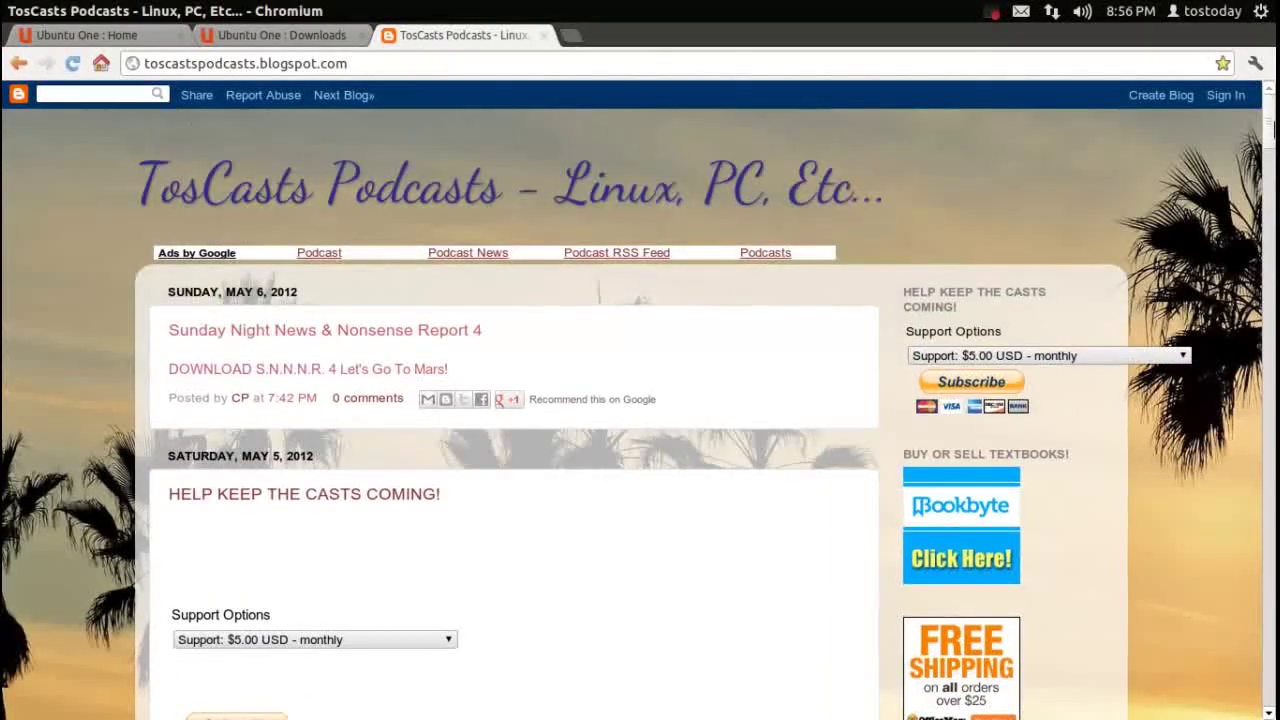
Save the S.N.N.R. 4 episode as News.Nonsense4.mars.mp3 to the Desktop
right_click(337, 371)
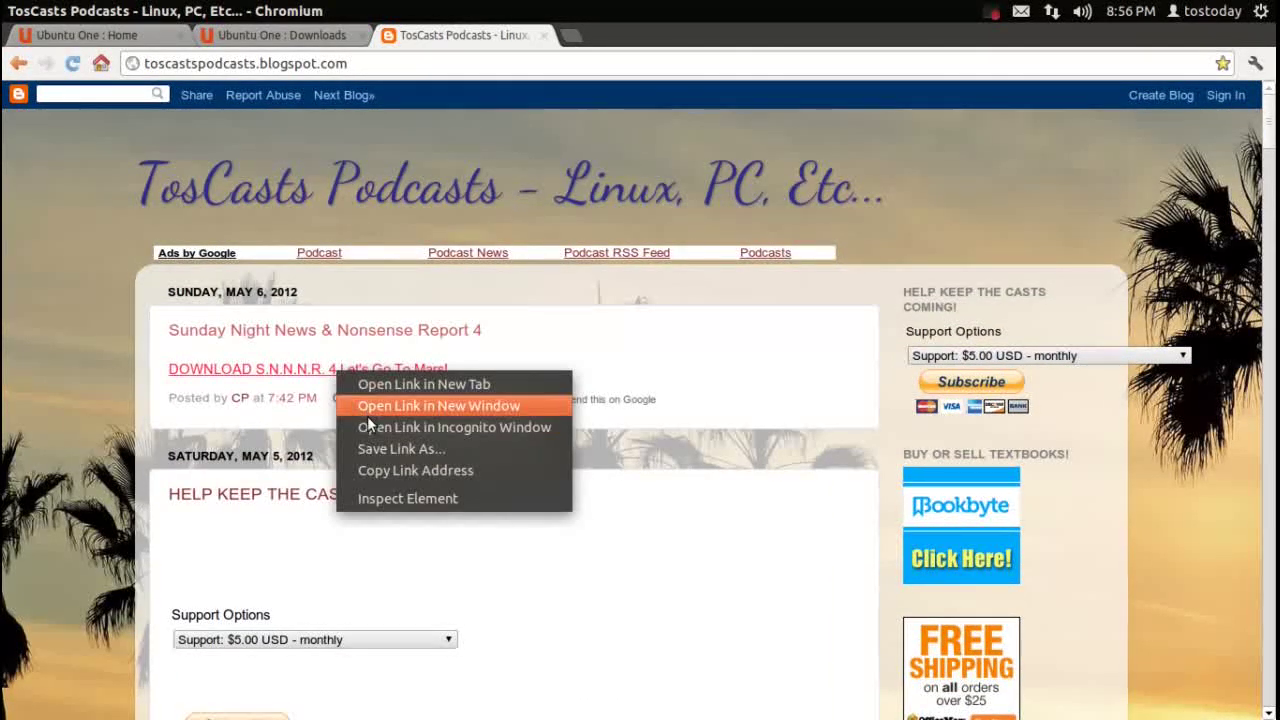
left_click(371, 445)
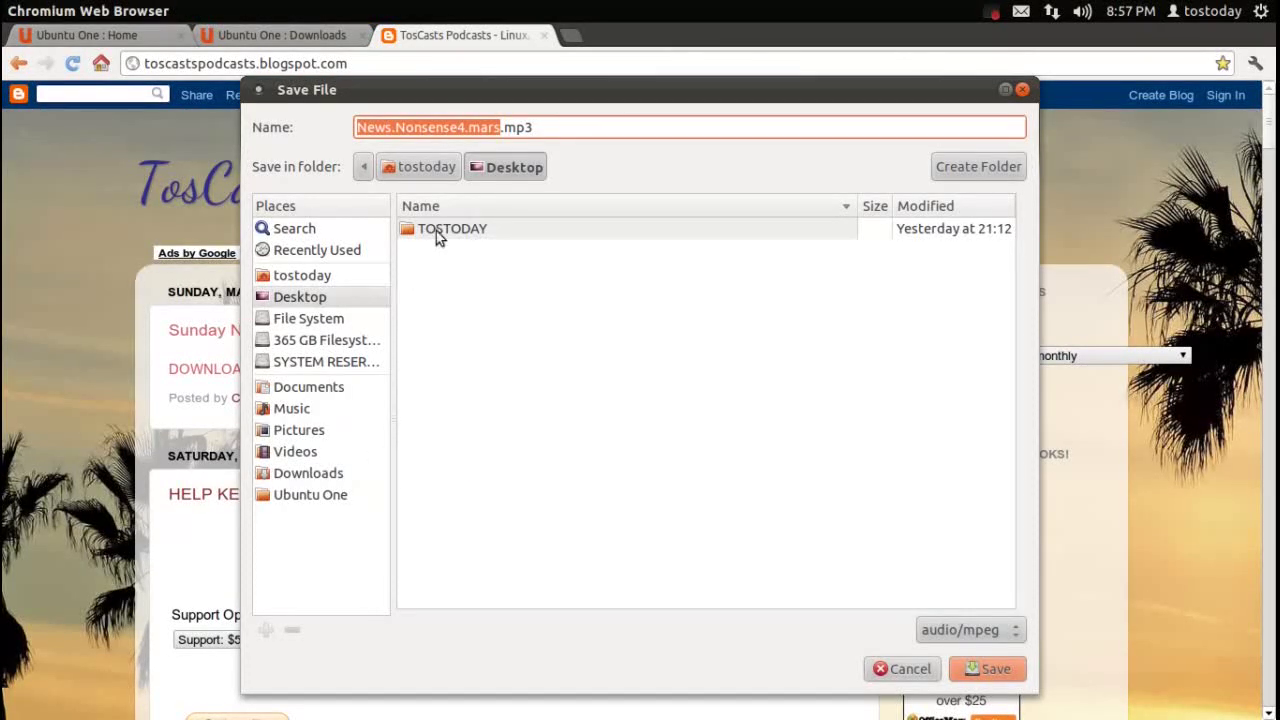
left_click(987, 670)
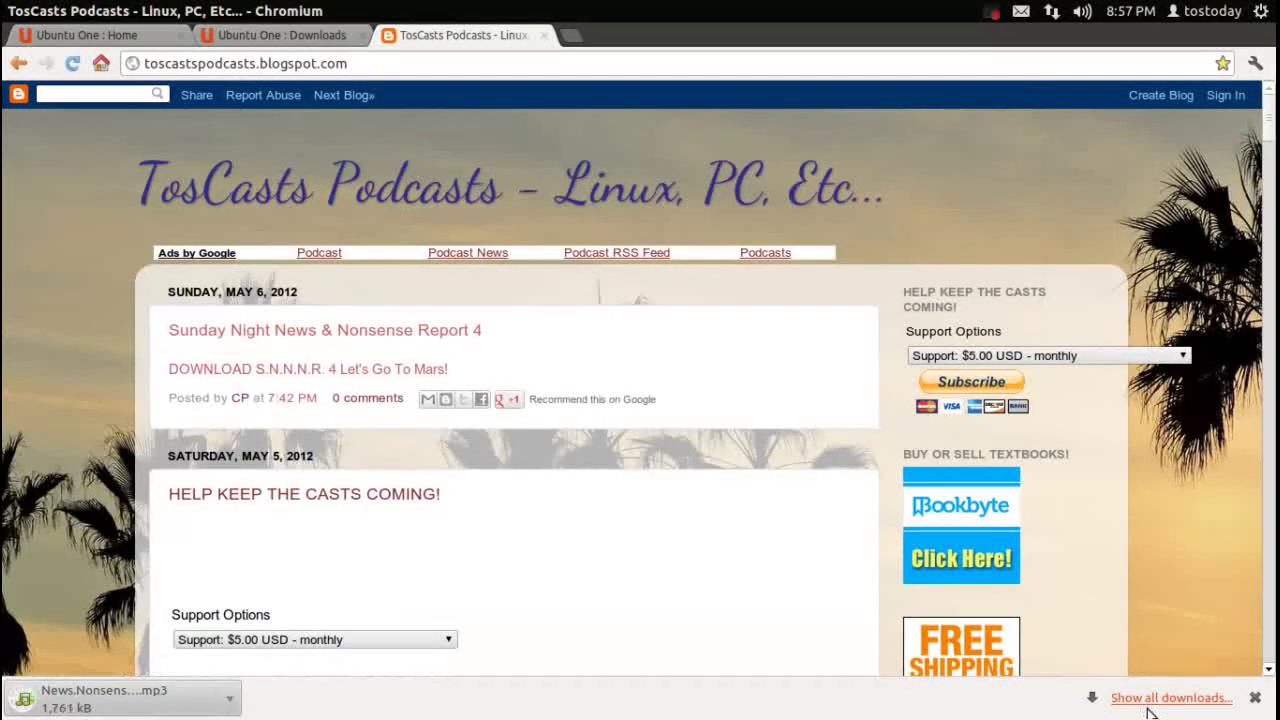
Cancel the MP3 download, remove it from the downloads list and close the Downloads tab
left_click(1148, 704)
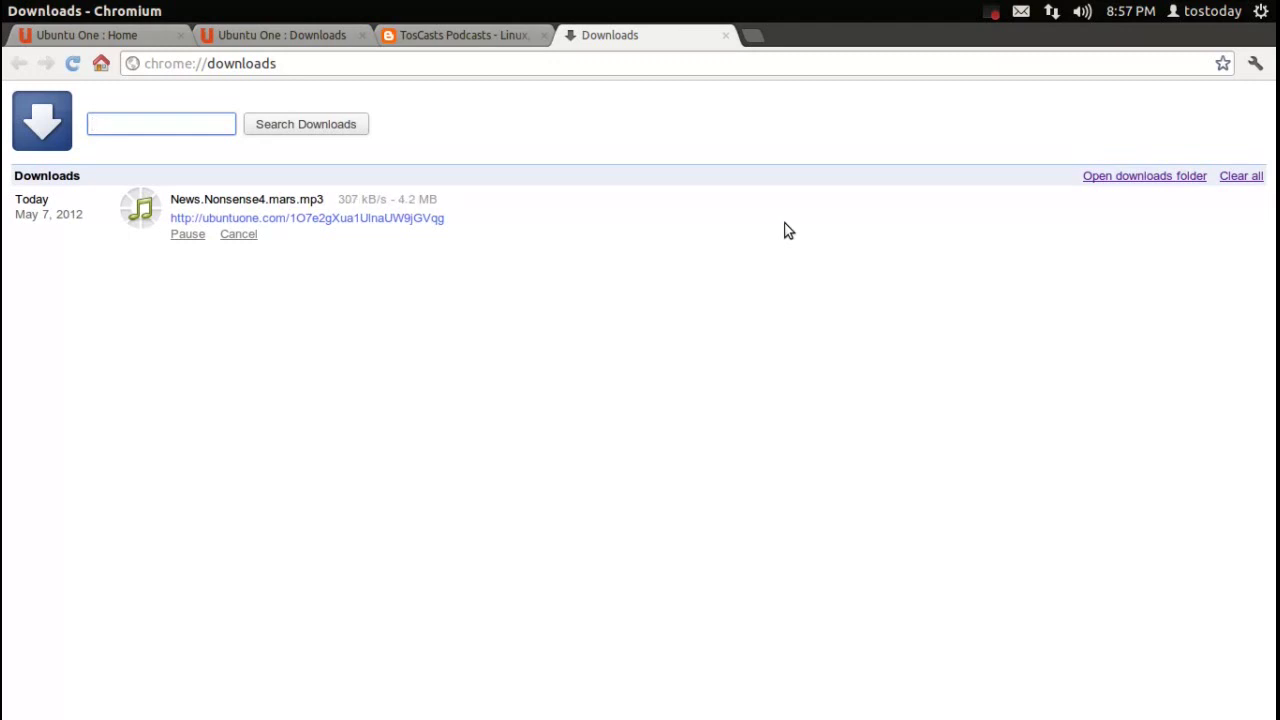
left_click(244, 238)
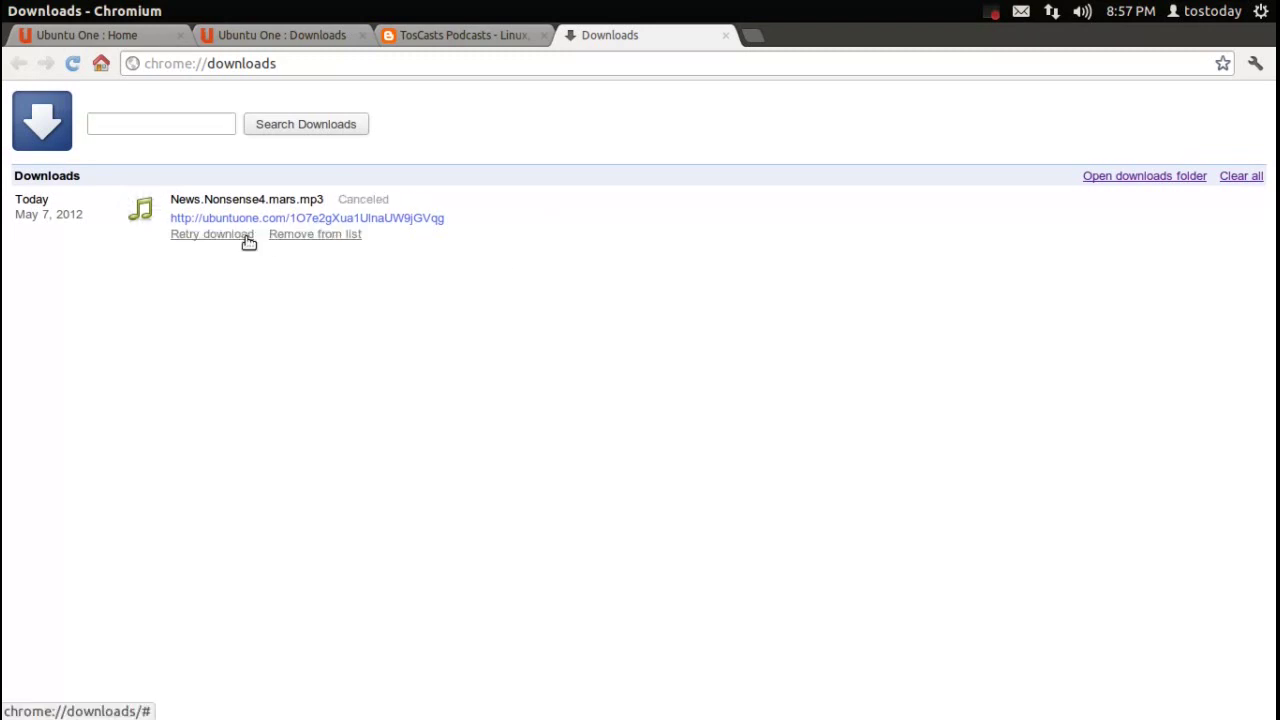
left_click(358, 238)
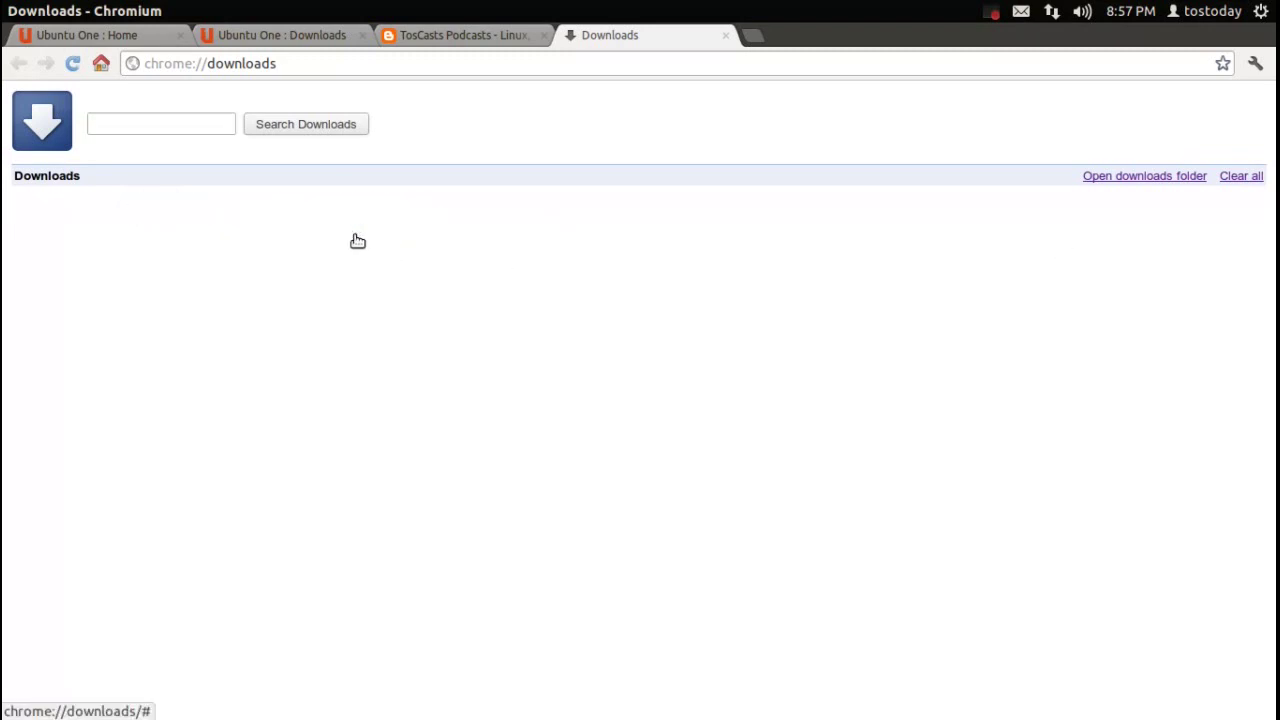
left_click(726, 36)
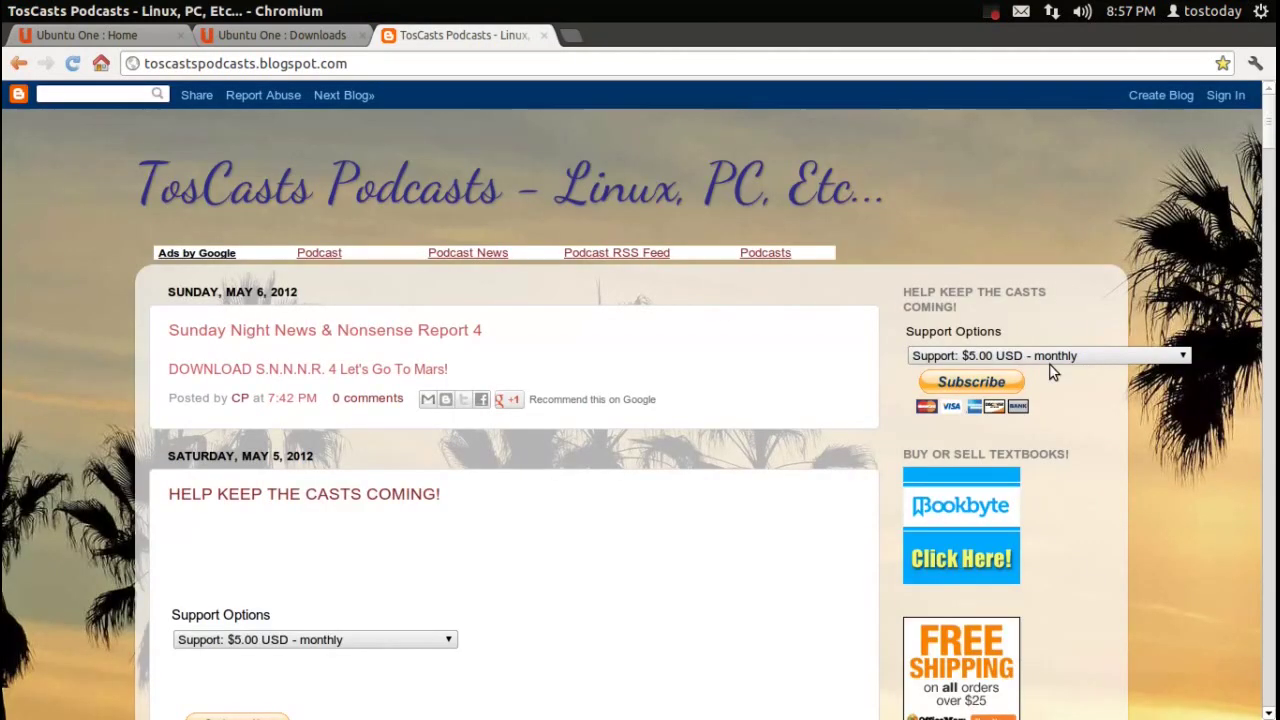
Scroll the TosCasts blog page down and back up to review it
scroll(1138, 417, "down", 3)
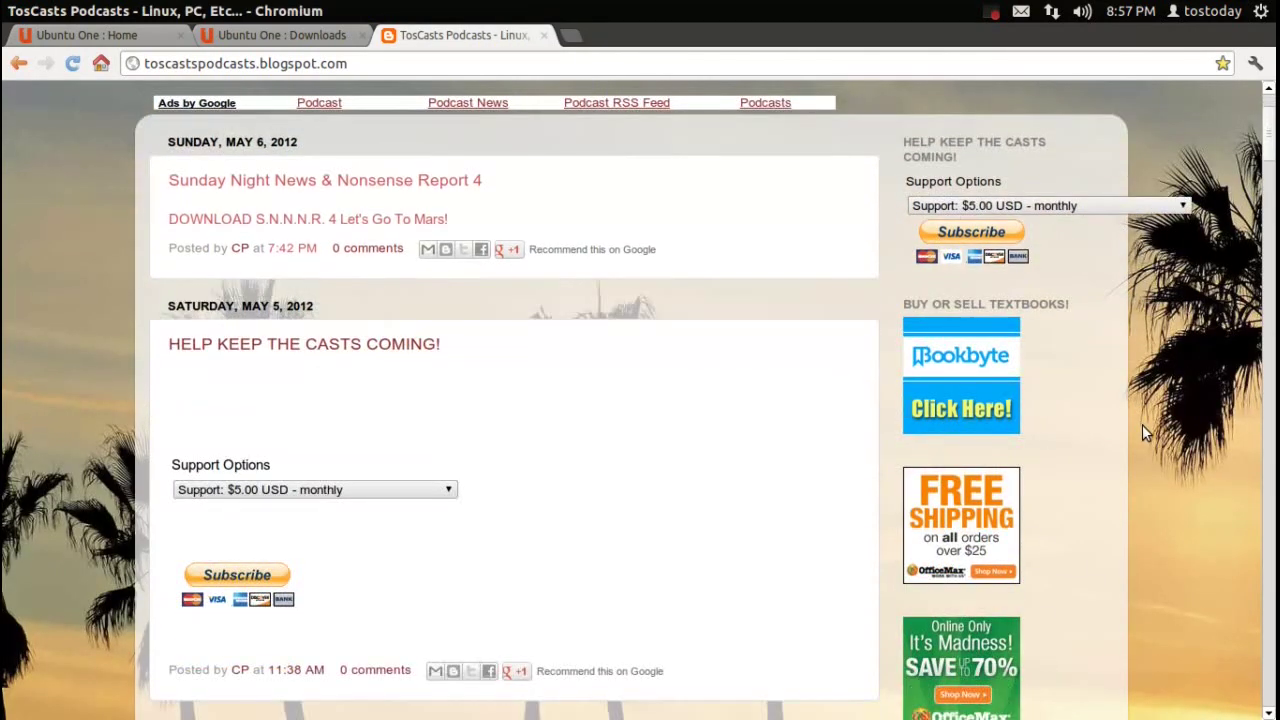
scroll(1142, 424, "up", 1)
scroll(1142, 424, "up", 2)
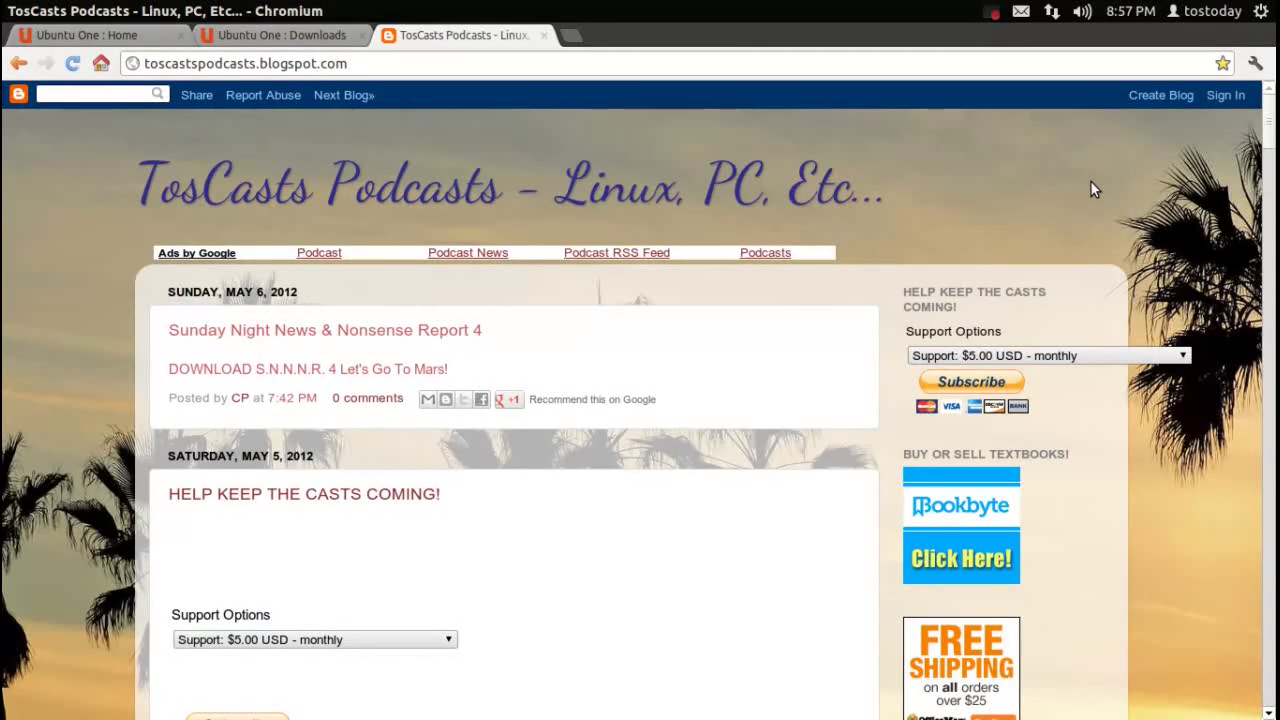
scroll(1092, 185, "down", 2)
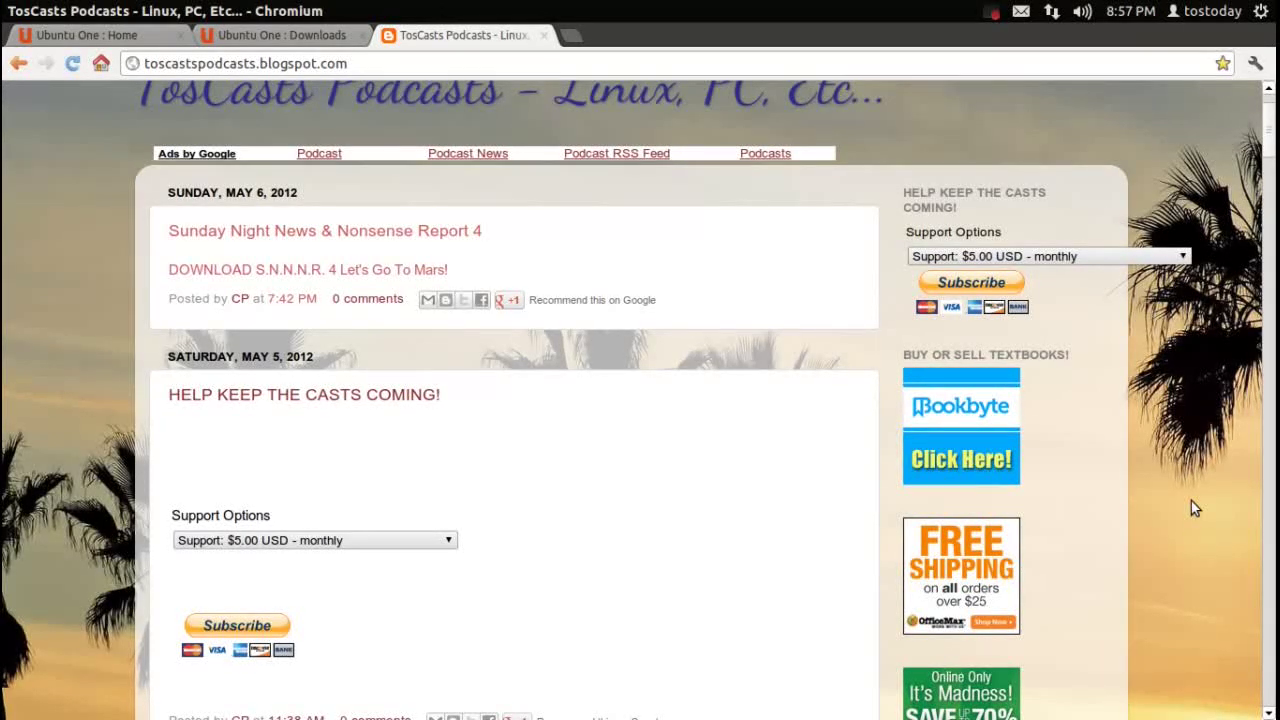
scroll(1192, 515, "up", 2)
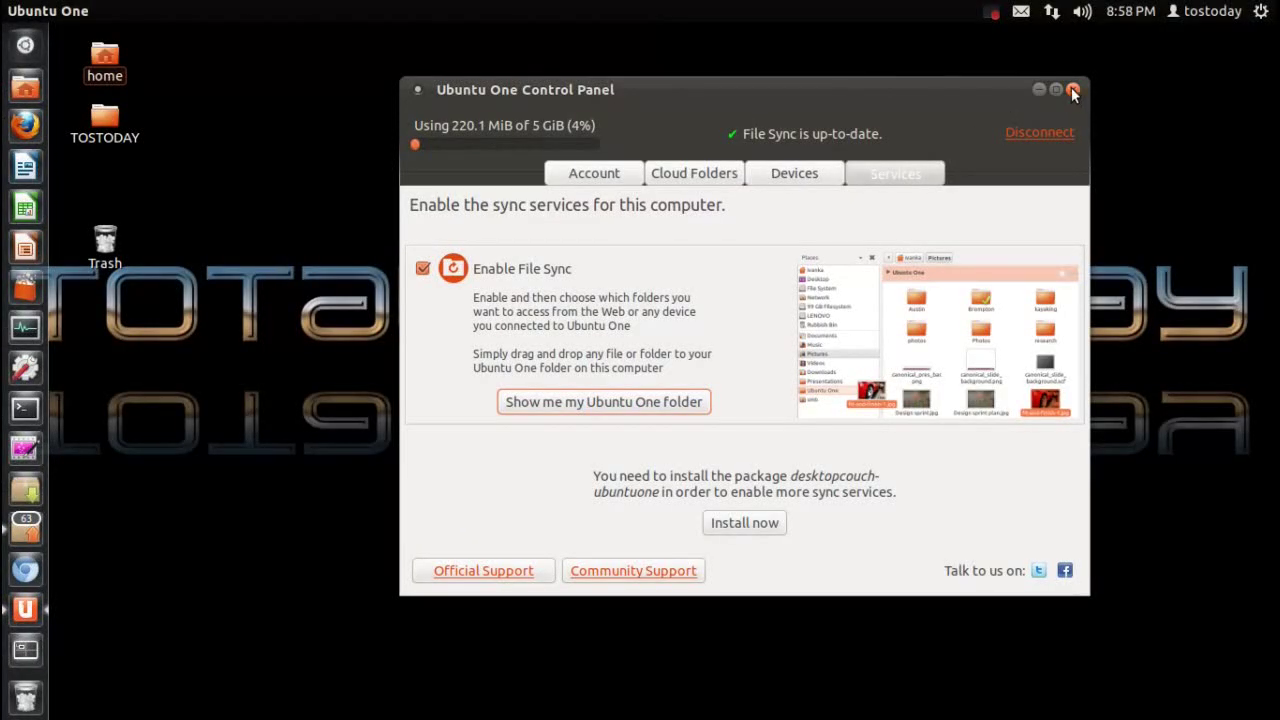
Close the Ubuntu One Control Panel window from its Services page
left_click(1073, 90)
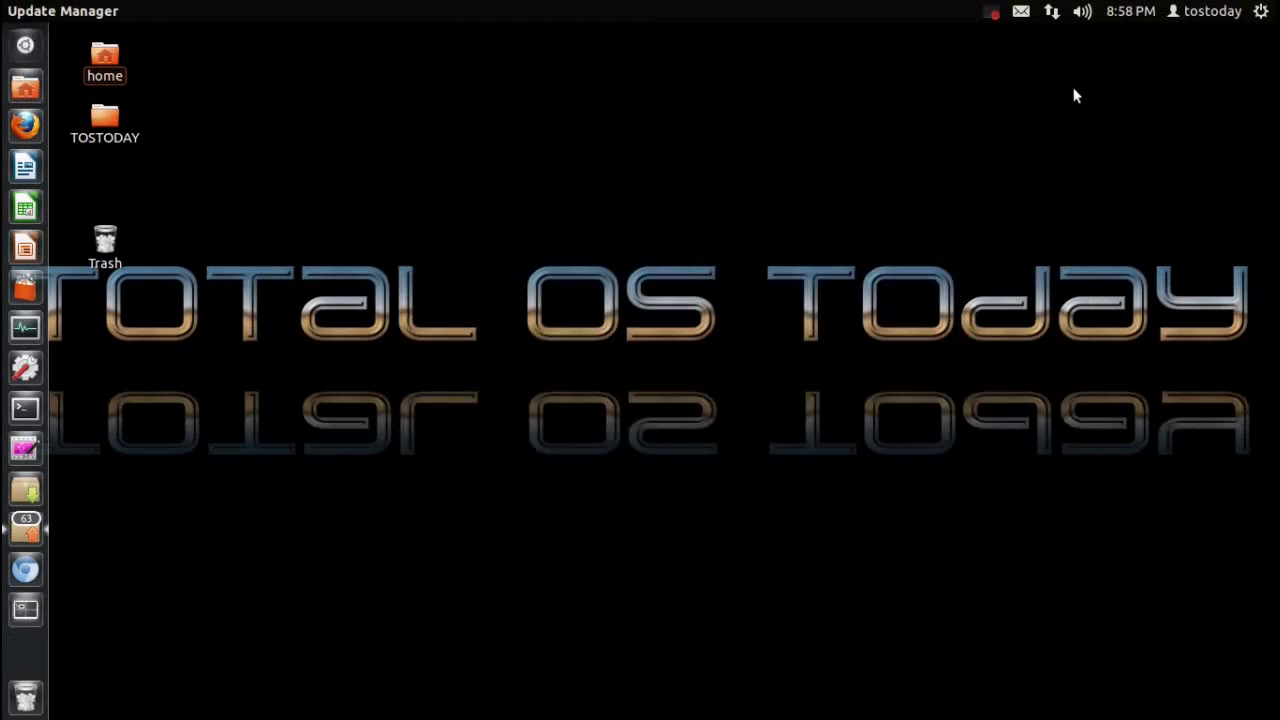